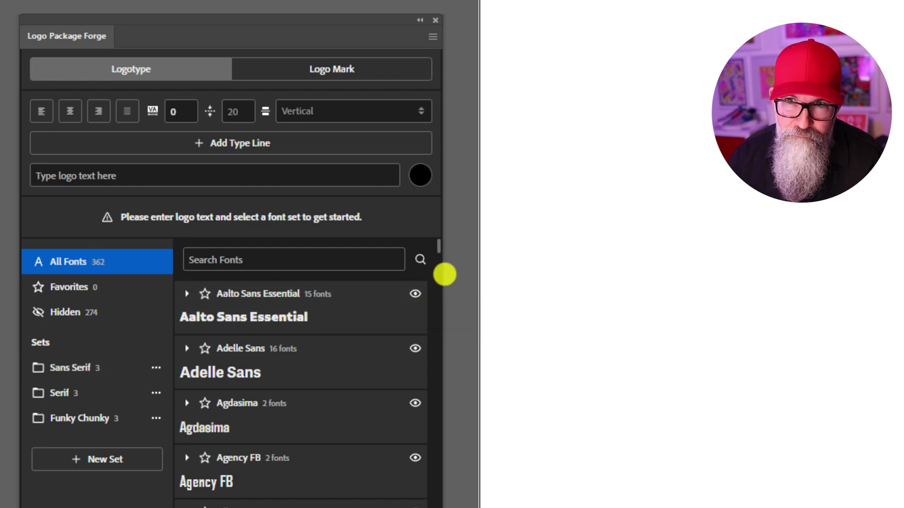
Favourite Aalto Sans Essential, filter to favourites, then unfavourite it and show all fonts.
mouse_move(438, 246)
left_mouse_down()
mouse_move(451, 309)
mouse_move(458, 276)
mouse_move(442, 236)
left_mouse_up()
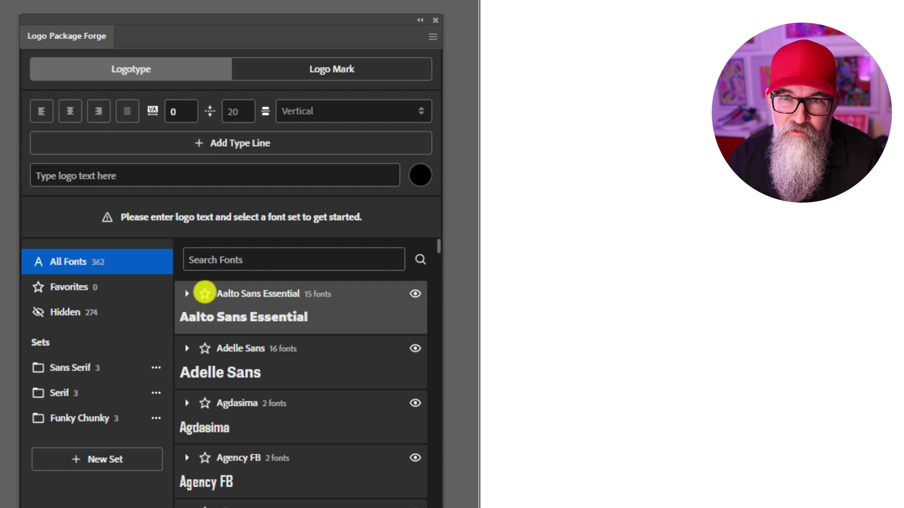
left_click(205, 294)
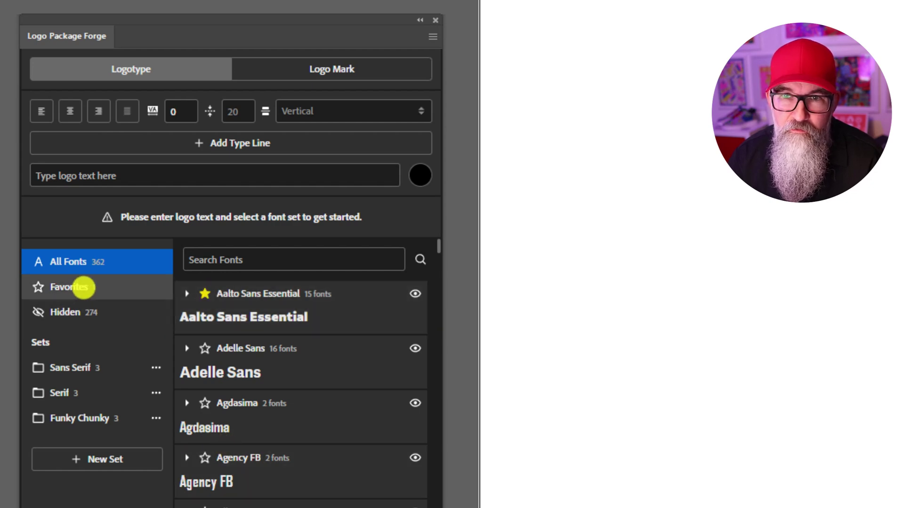
left_click(84, 287)
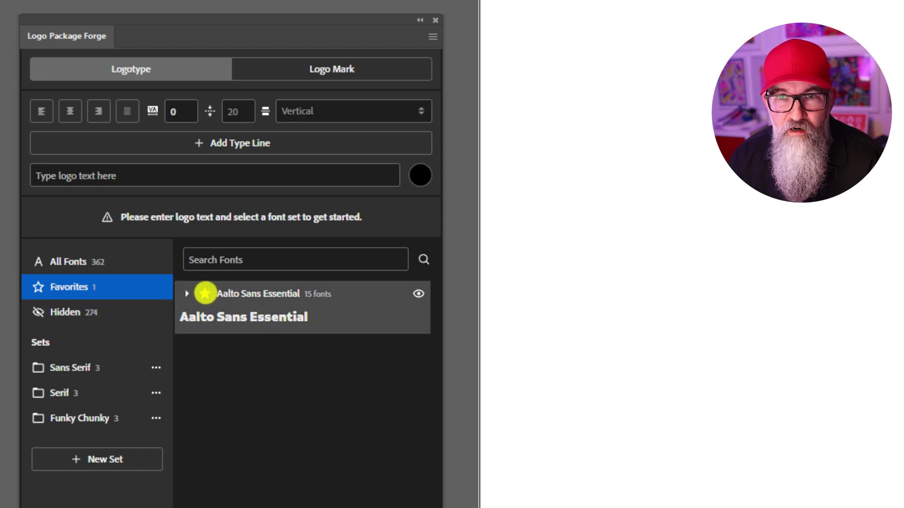
left_click(205, 294)
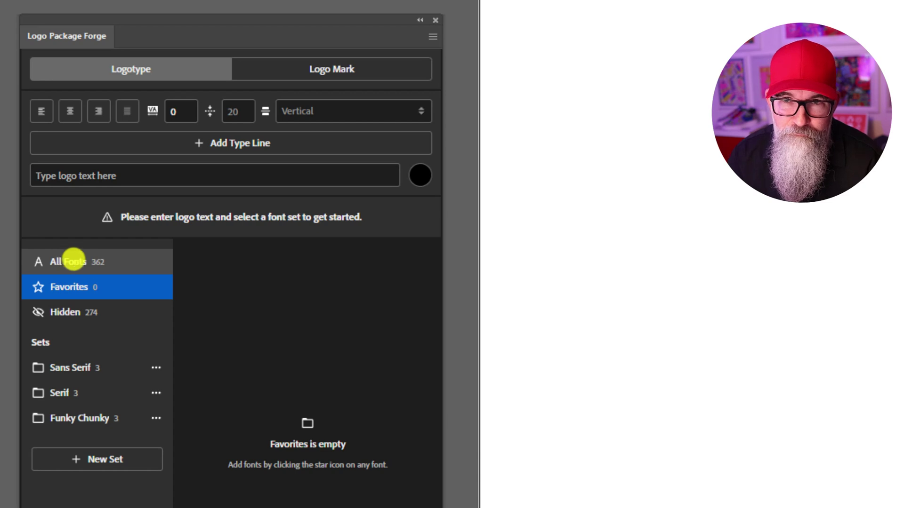
left_click(74, 262)
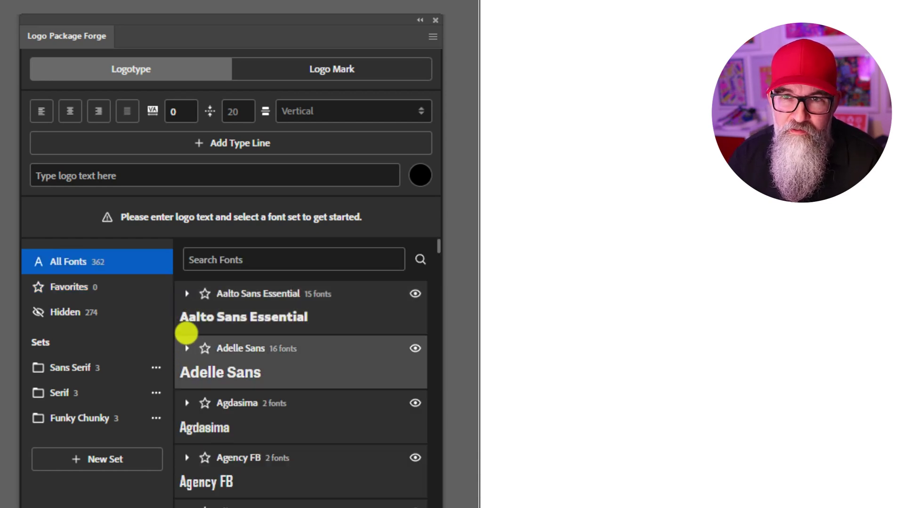
Expand and collapse Aalto Sans Essential's styles, view the hidden fonts, then return to the full list.
left_click(187, 294)
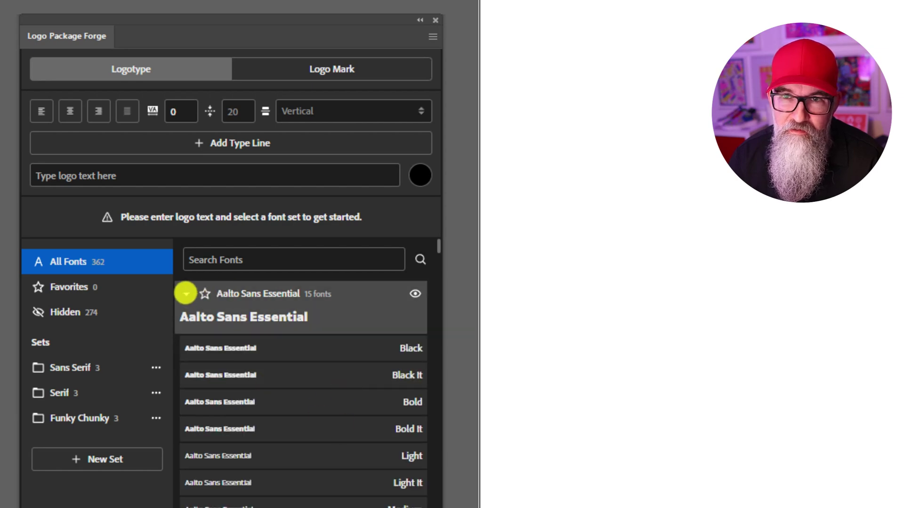
left_click(186, 294)
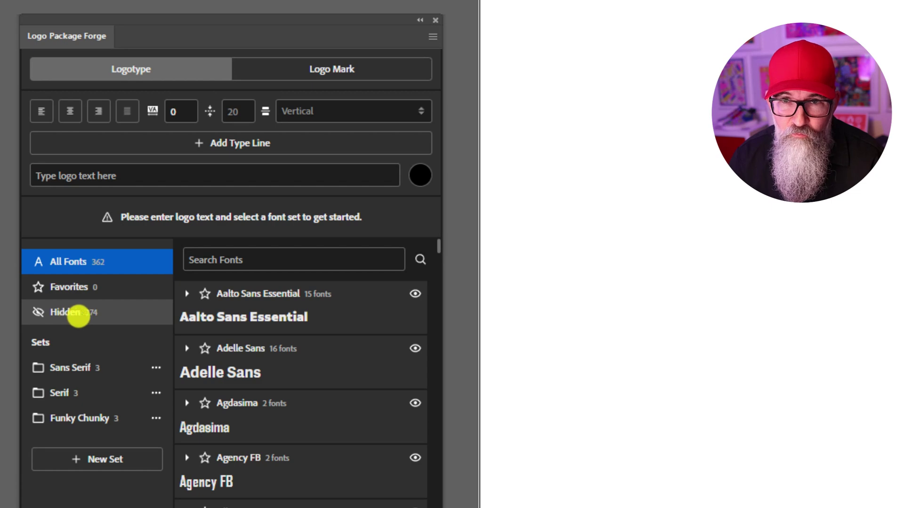
left_click(60, 312)
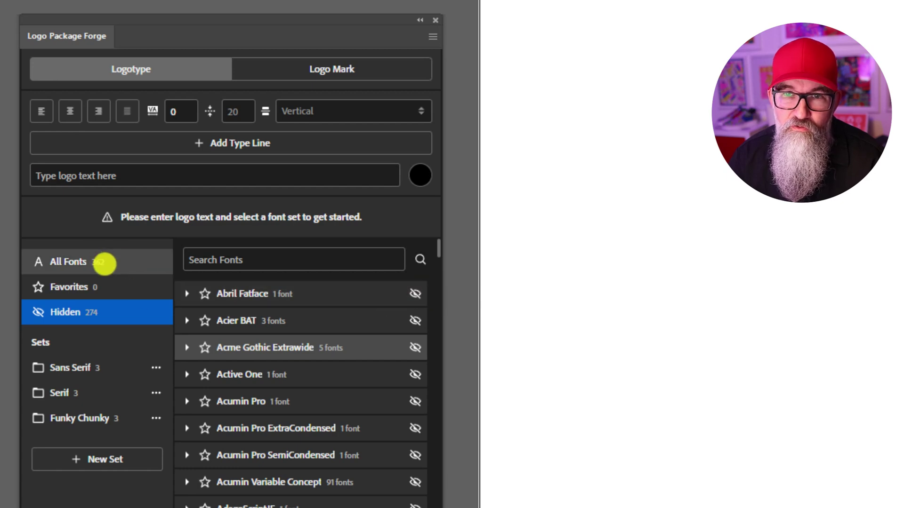
left_click(125, 259)
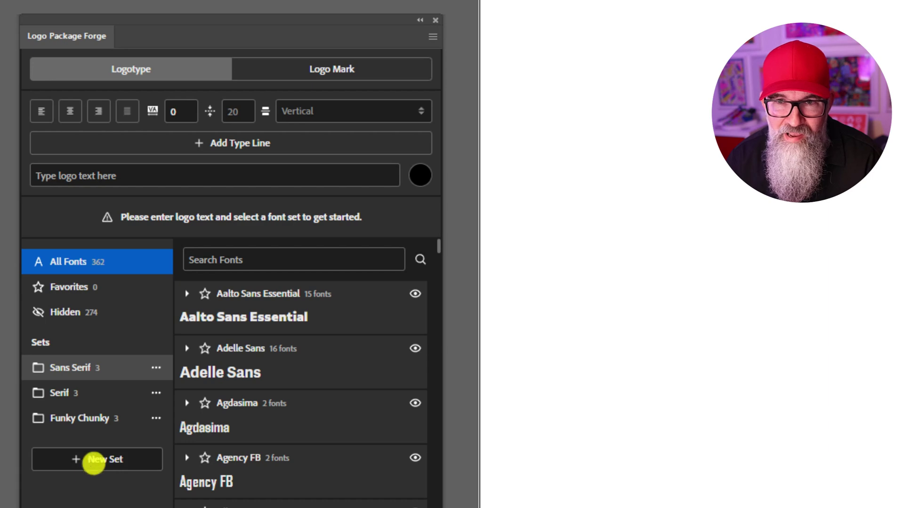
Create a font set 'Set New' containing Agdasima and Albertus MT.
left_click(101, 464)
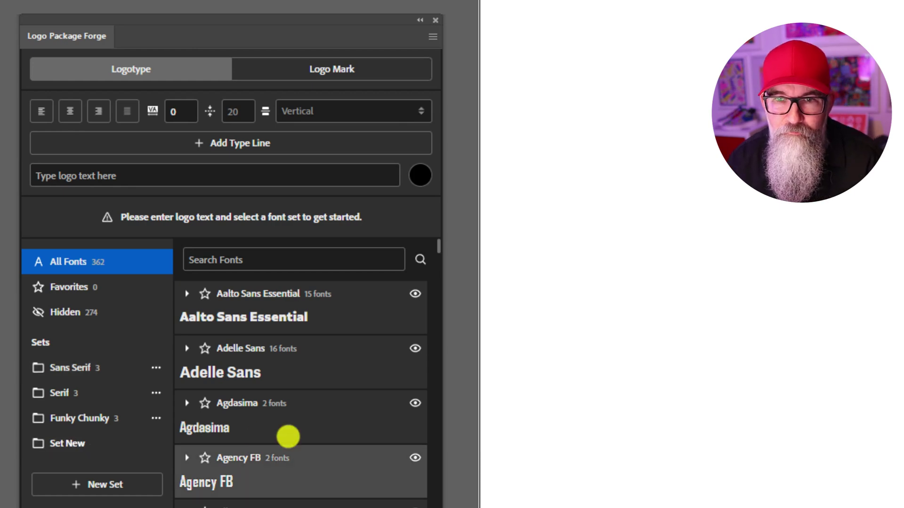
key("Return")
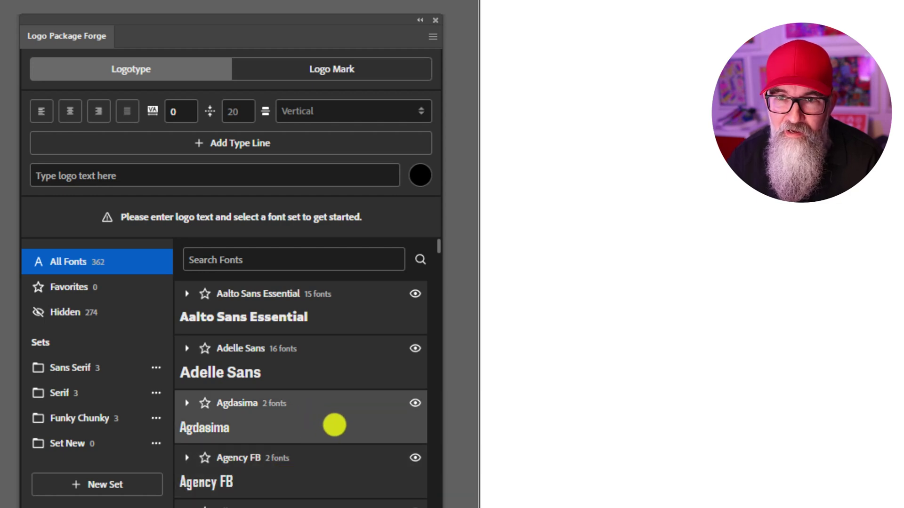
left_click_drag(329, 424, 74, 444)
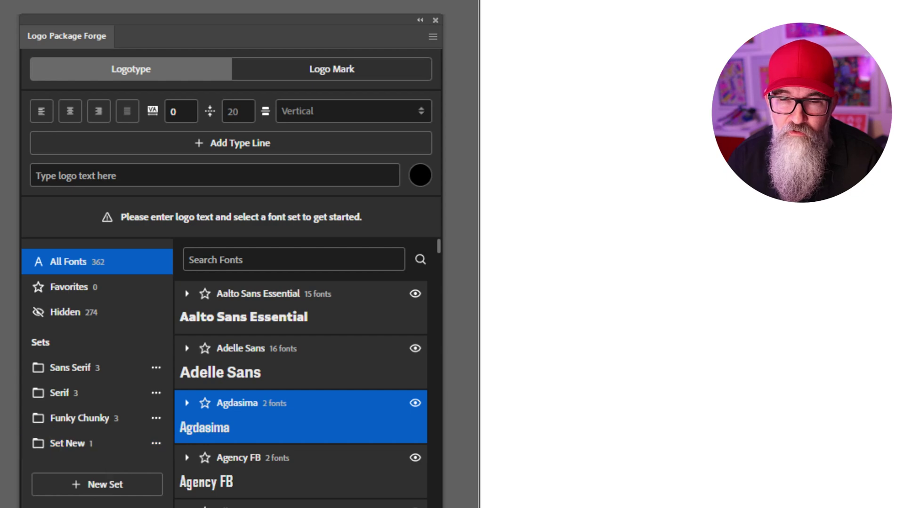
left_click_drag(296, 504, 74, 454)
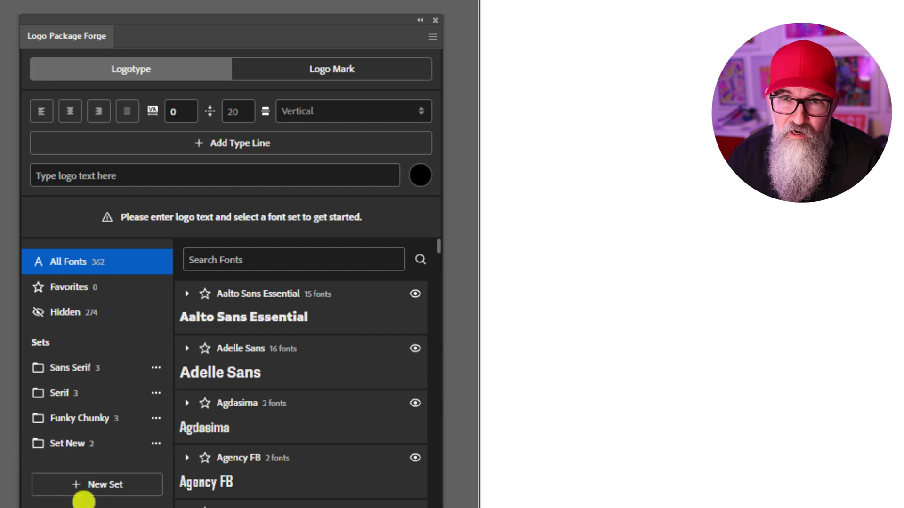
left_click(93, 442)
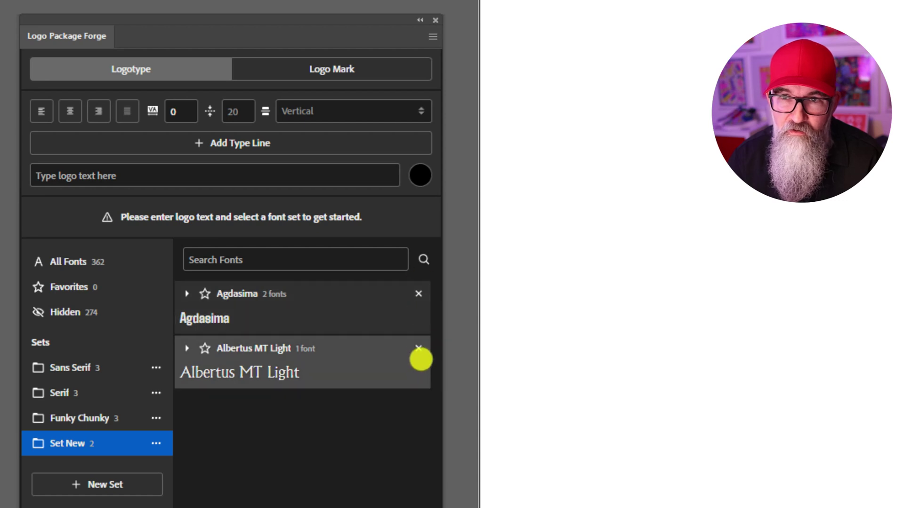
Remove both fonts from Set New, delete the set, and return to the full font list.
left_click(419, 351)
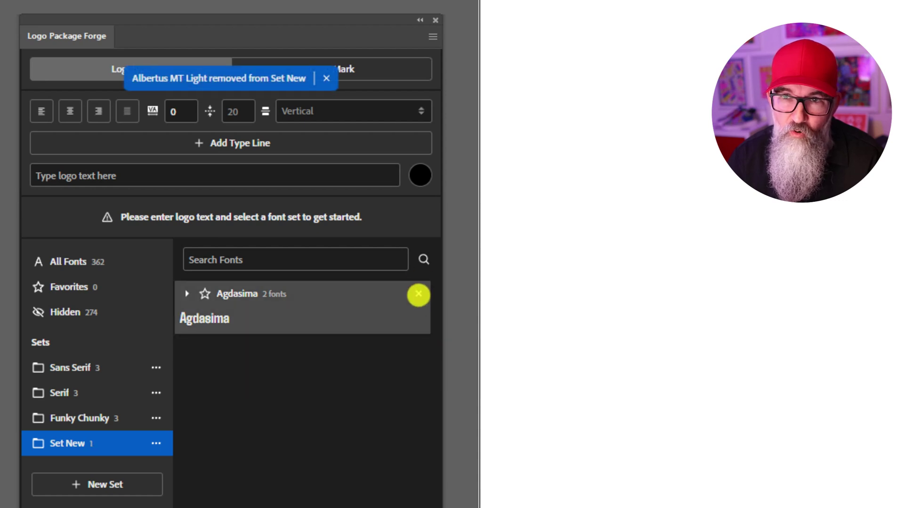
left_click(418, 293)
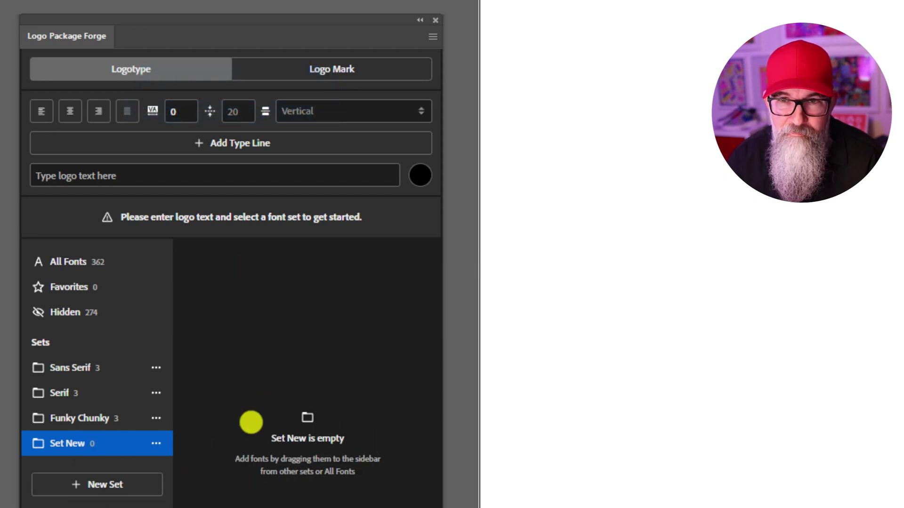
left_click(156, 444)
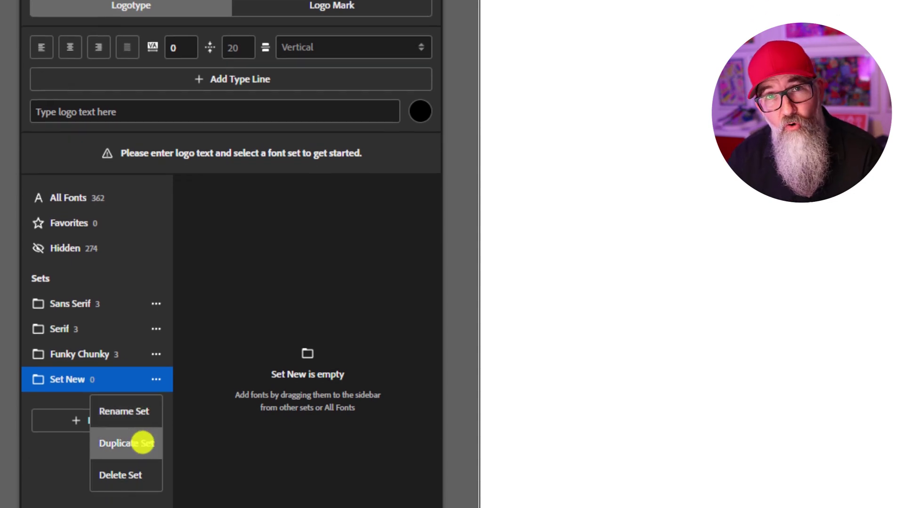
left_click(130, 473)
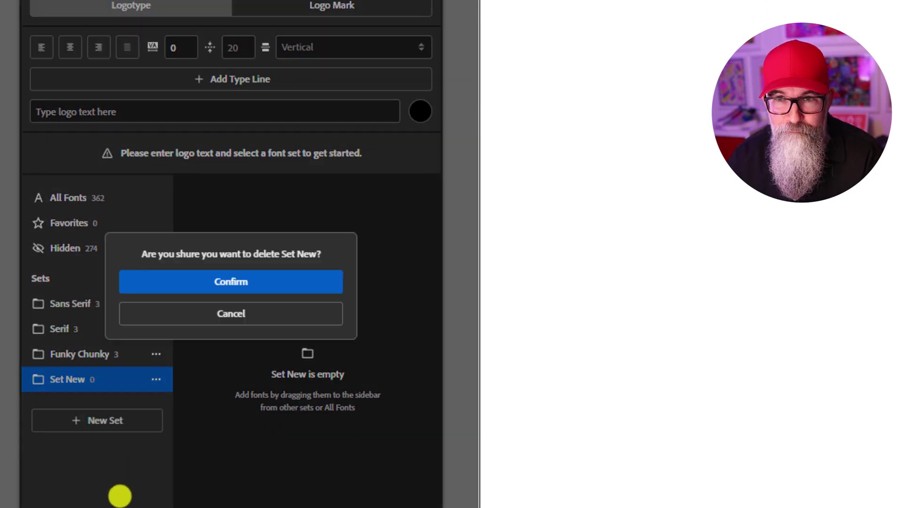
left_click(222, 282)
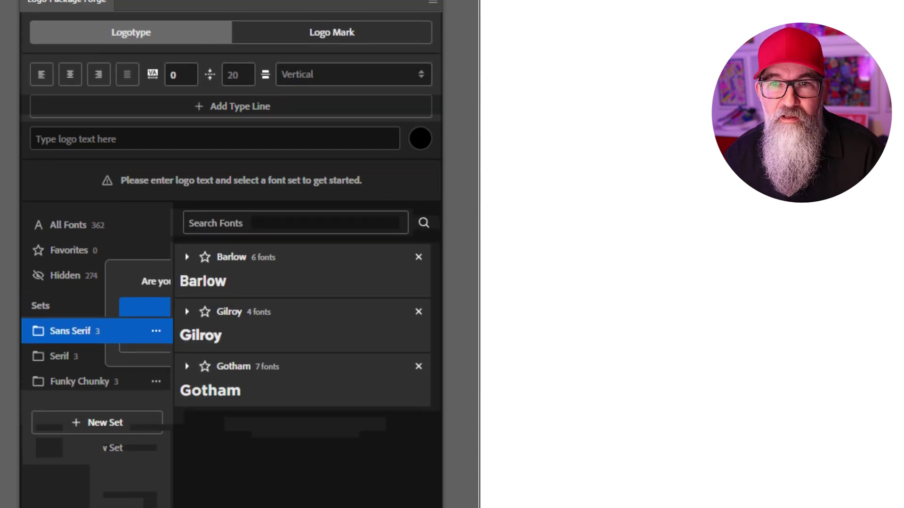
left_click(68, 238)
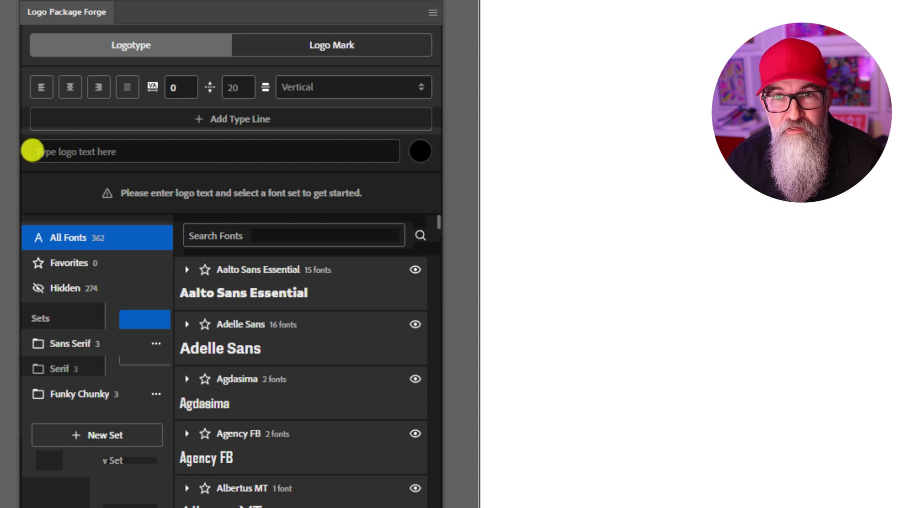
Enter 'Braw Beard' as the logo text and select the Funky Chunky font set.
left_click(163, 154)
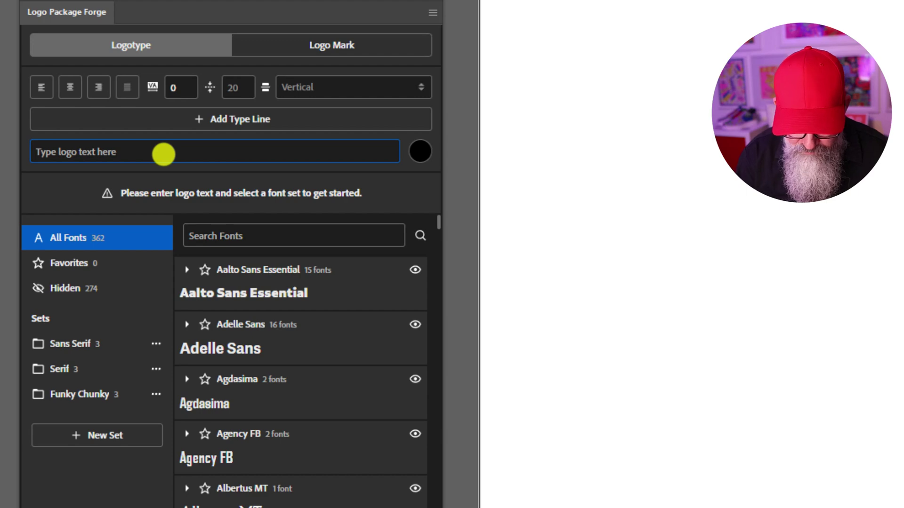
type("Braw")
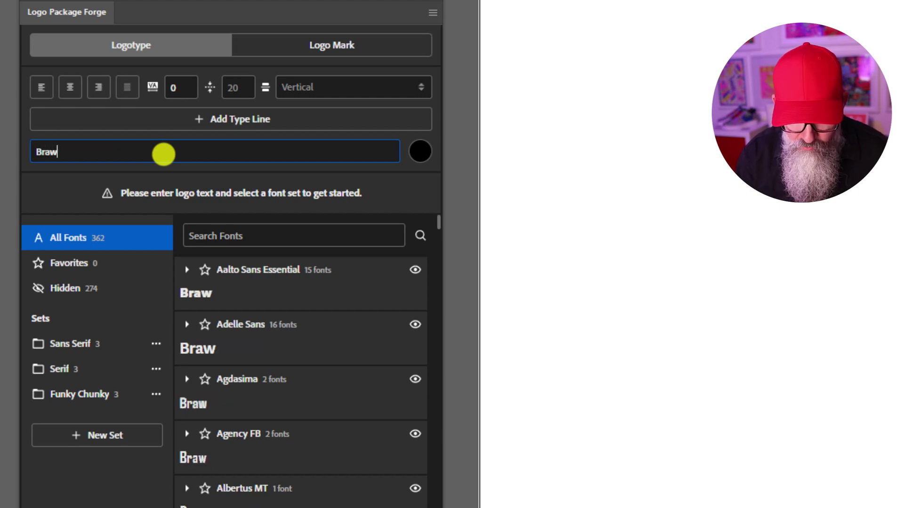
type(" Beard")
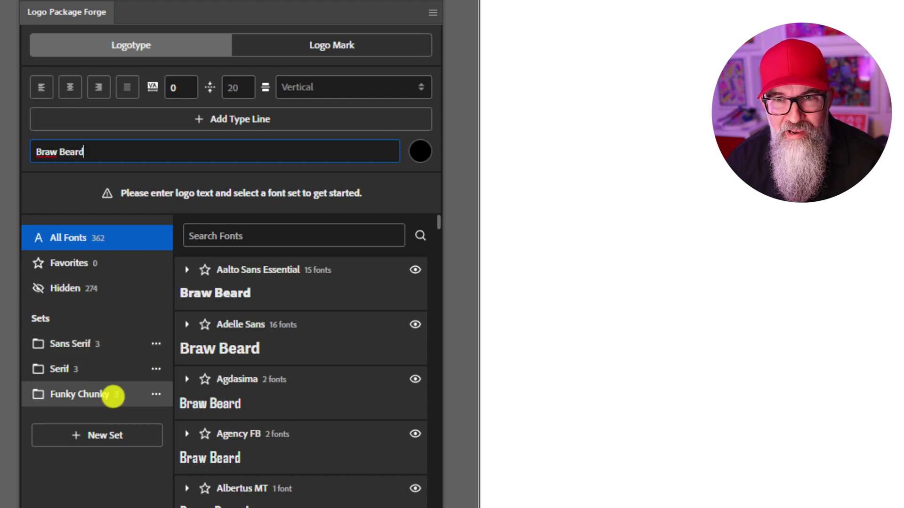
left_click(83, 395)
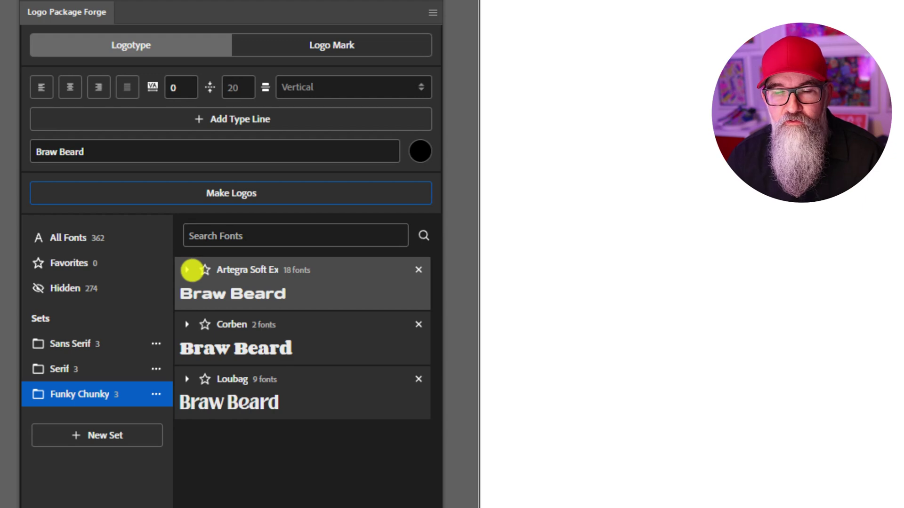
Add Artegra Soft Ex Regular to Funky Chunky, toggling Bold off and back on.
left_click(187, 270)
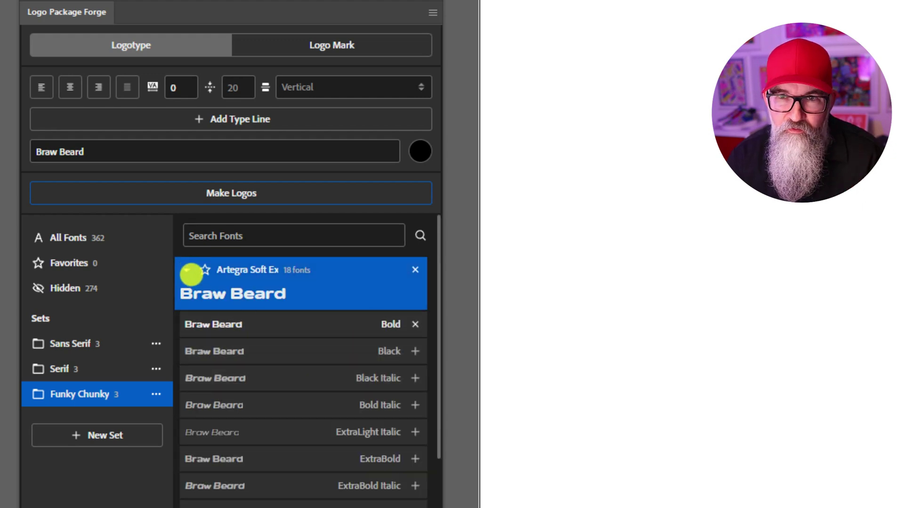
scroll(344, 450, "down", 2)
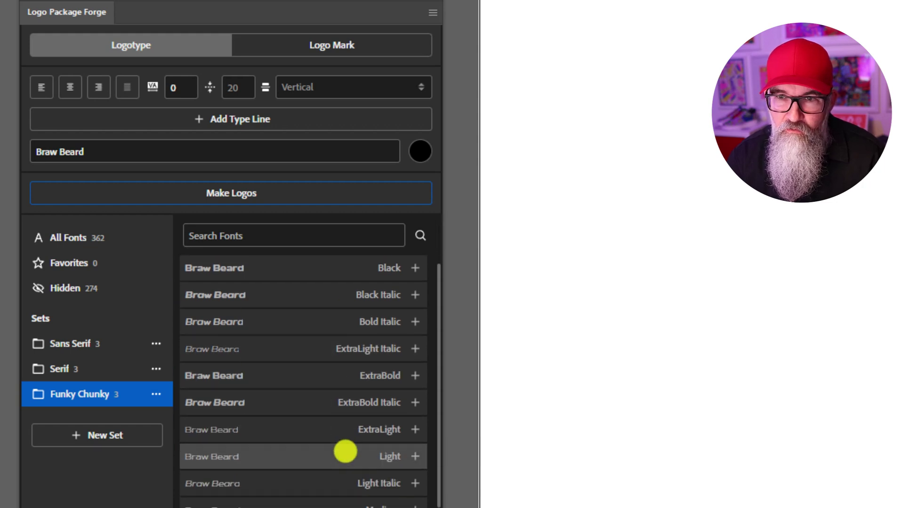
scroll(412, 419, "up", 2)
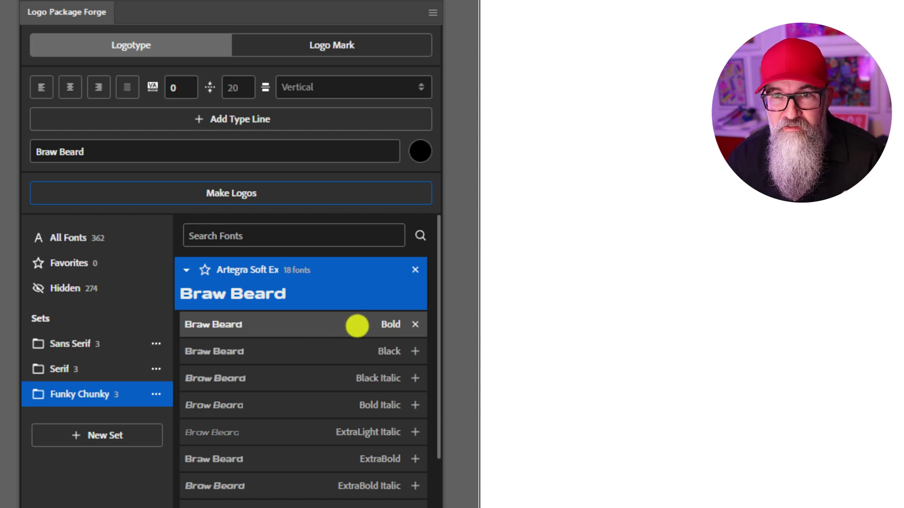
scroll(301, 438, "down", 3)
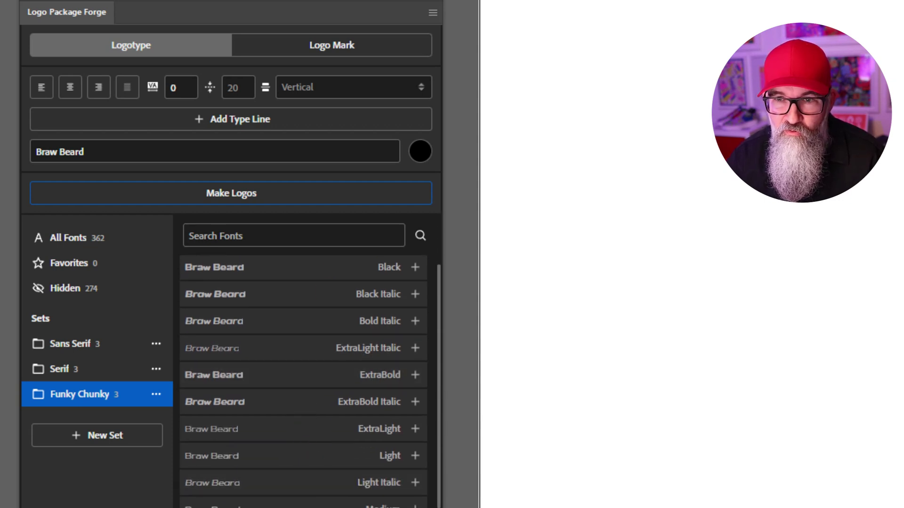
scroll(415, 329, "up", 4)
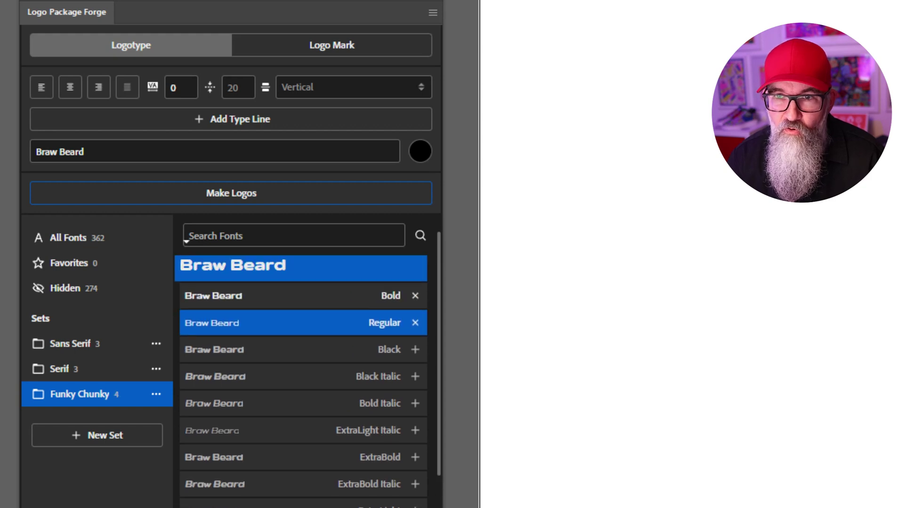
left_click(413, 325)
left_click(412, 325)
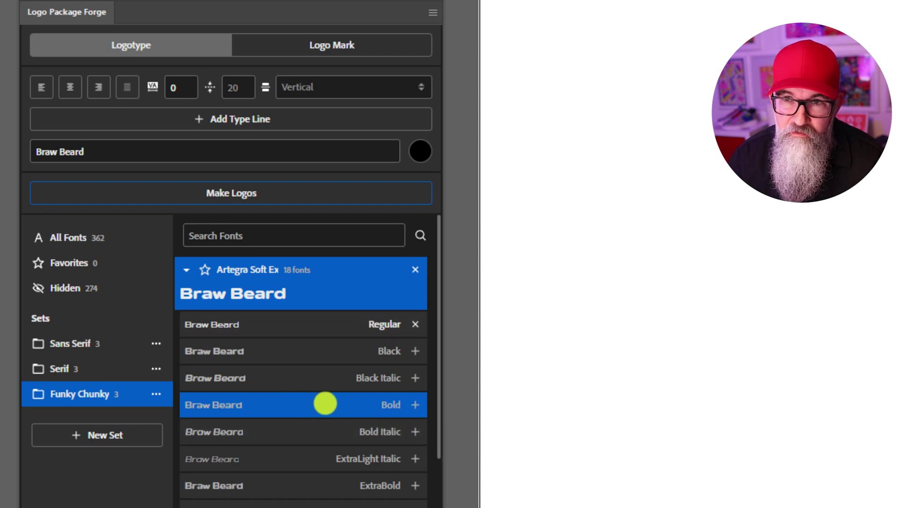
left_click(416, 407)
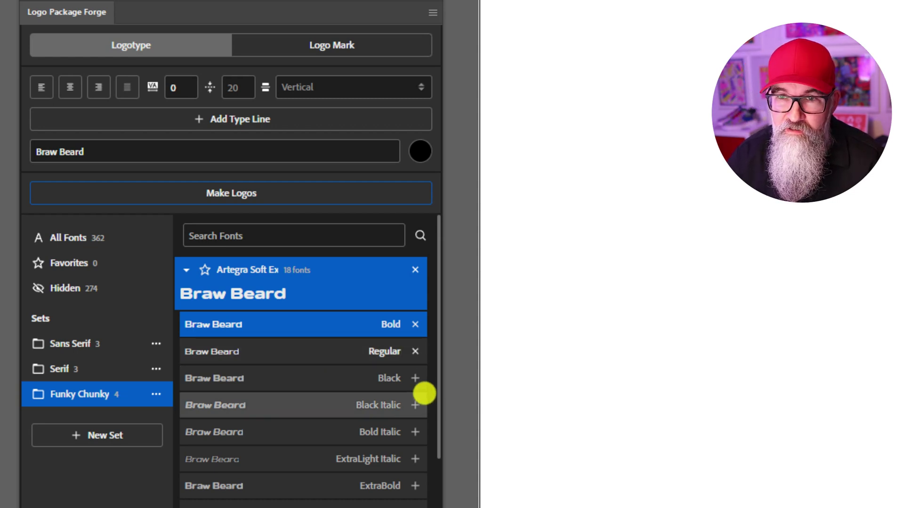
Drop Artegra Soft Ex Regular and swap Corben Regular for Corben Bold in Funky Chunky.
left_click(415, 352)
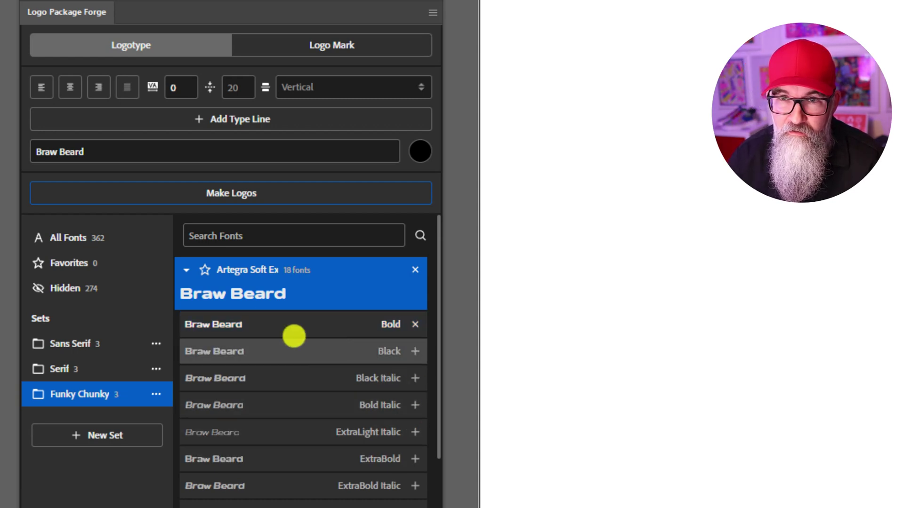
left_click(187, 271)
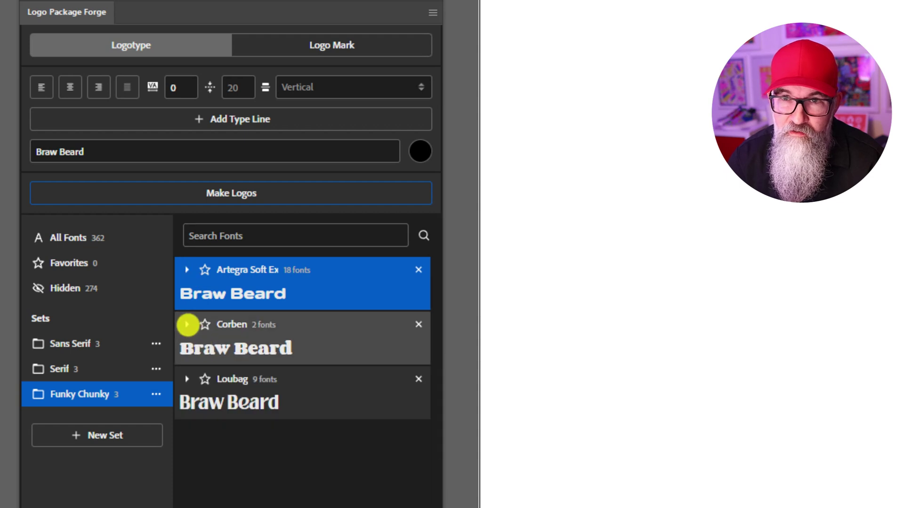
left_click(187, 325)
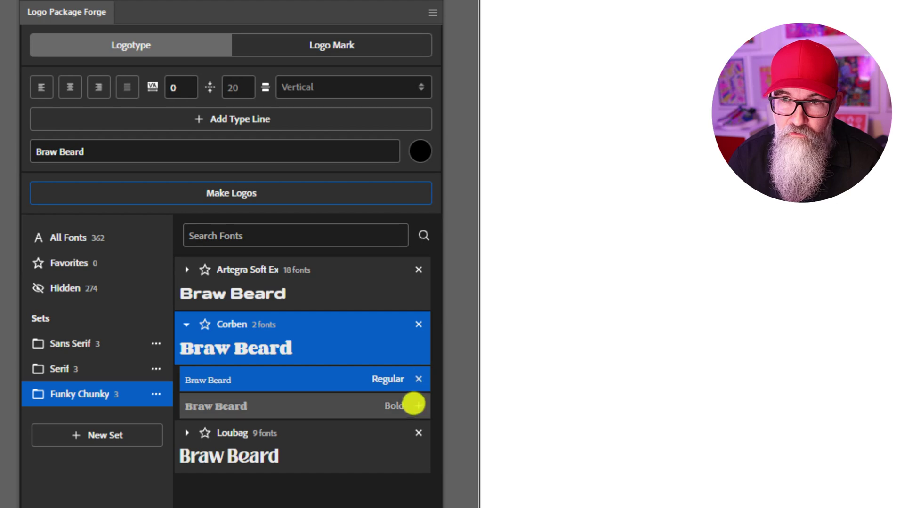
left_click(416, 407)
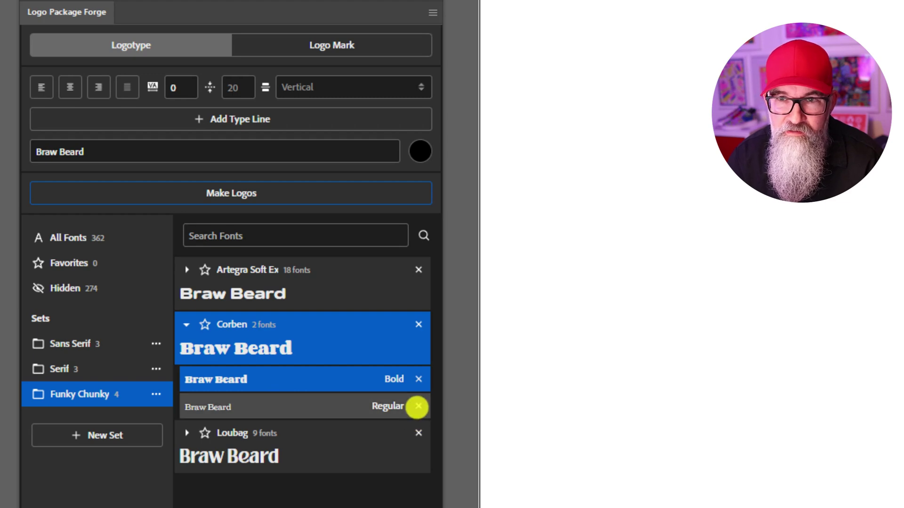
left_click(418, 407)
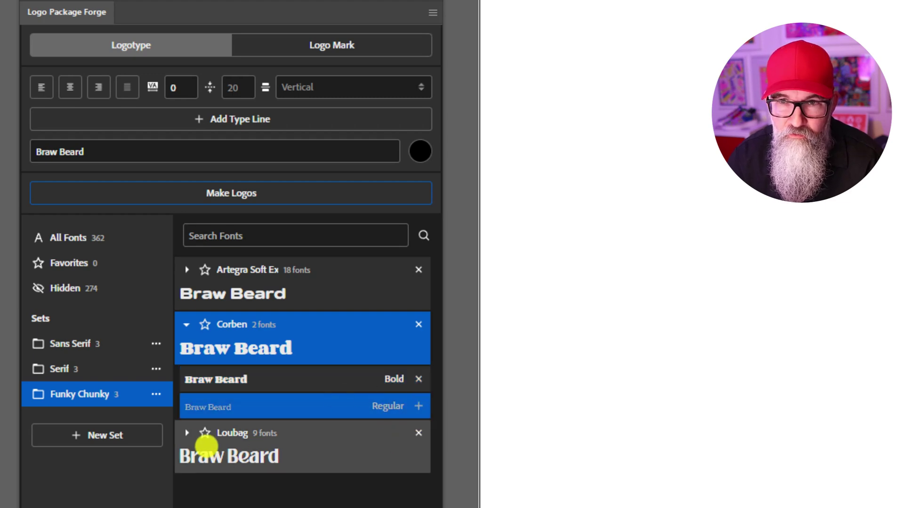
Swap Loubag Regular for Loubag Bold, collapse the families, and generate the logos.
left_click(186, 433)
scroll(329, 484, "down", 2)
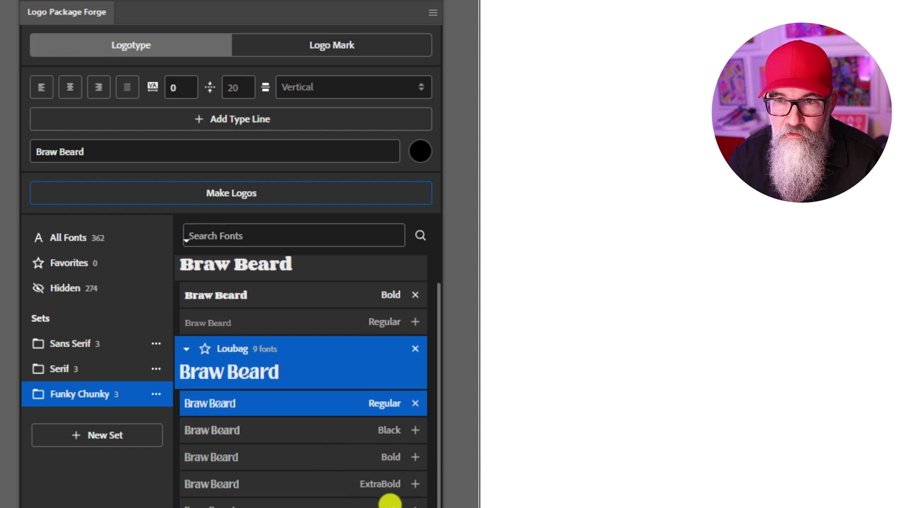
left_click(415, 457)
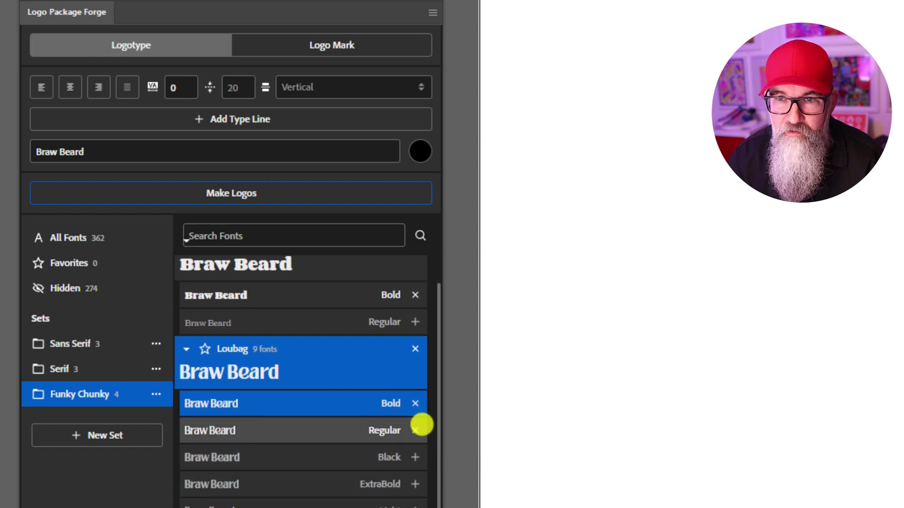
left_click(416, 431)
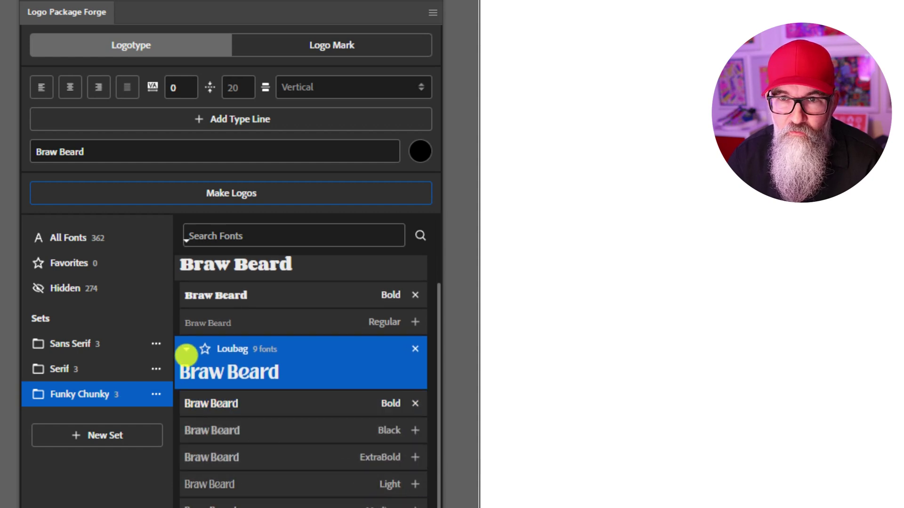
left_click(187, 349)
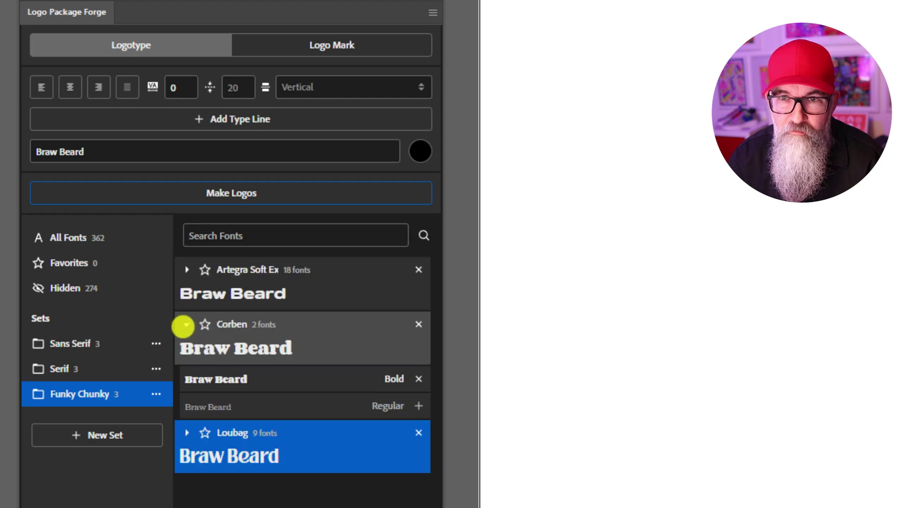
left_click(187, 325)
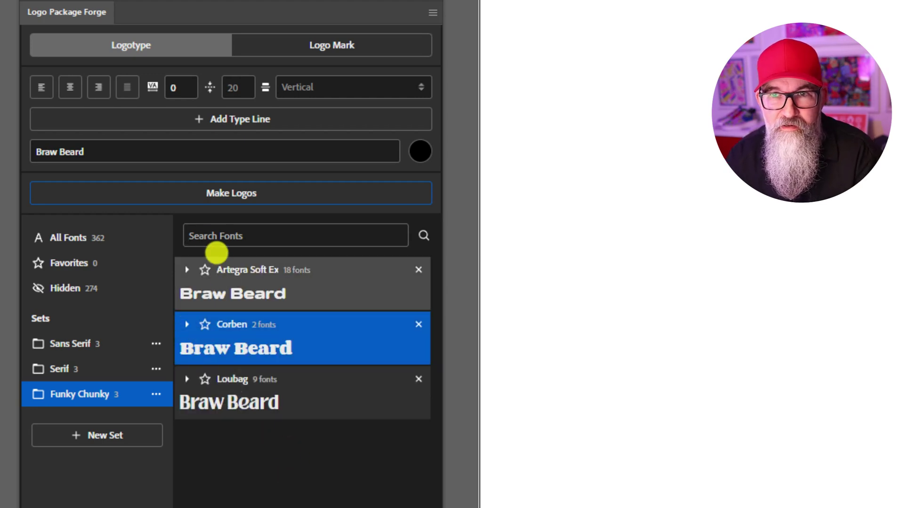
left_click(198, 202)
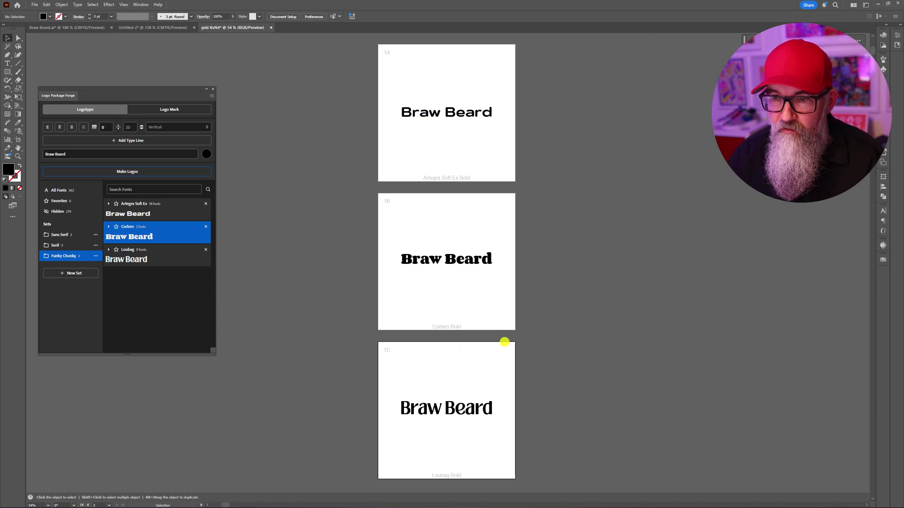
Pan the canvas to show artboards 1A, 1B and 1C with the Braw Beard logotypes.
left_click_drag(502, 364, 380, 359)
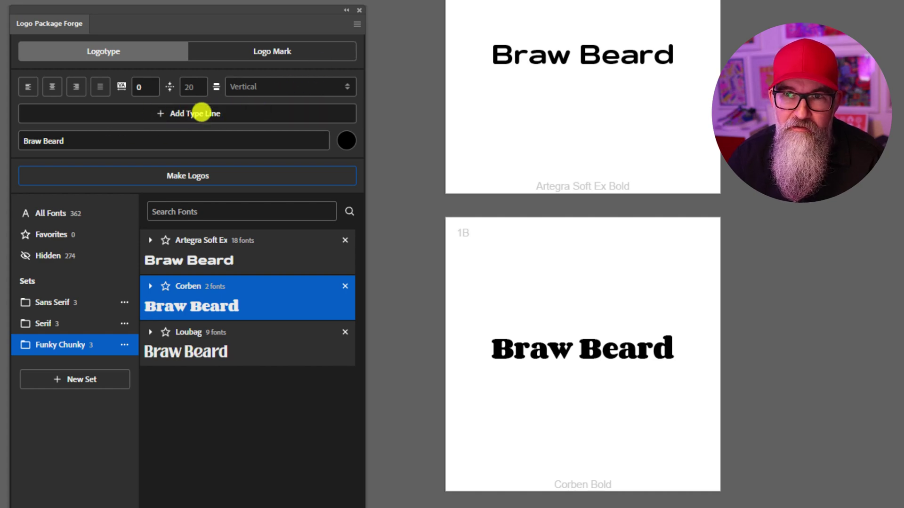
Split the logotype into a 'Braw' line and a 'Beard' line, keeping the Vertical layout.
left_click(202, 114)
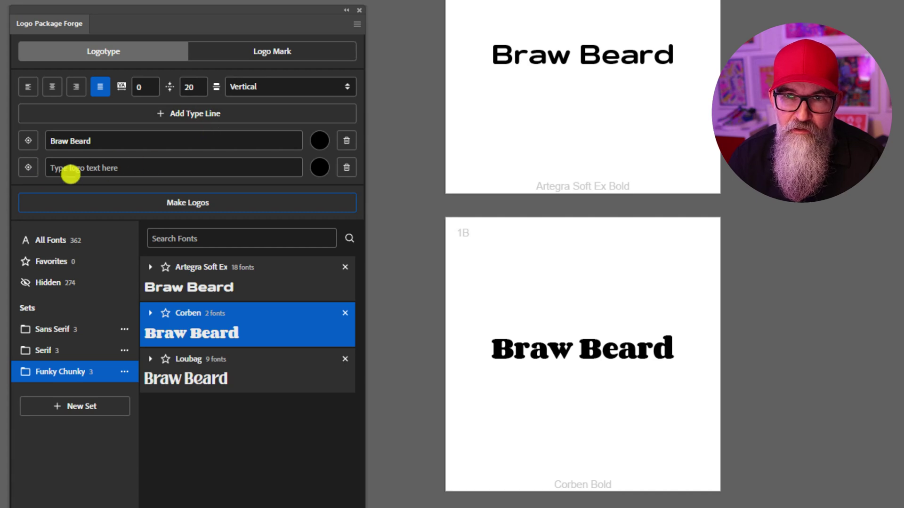
left_click(84, 141)
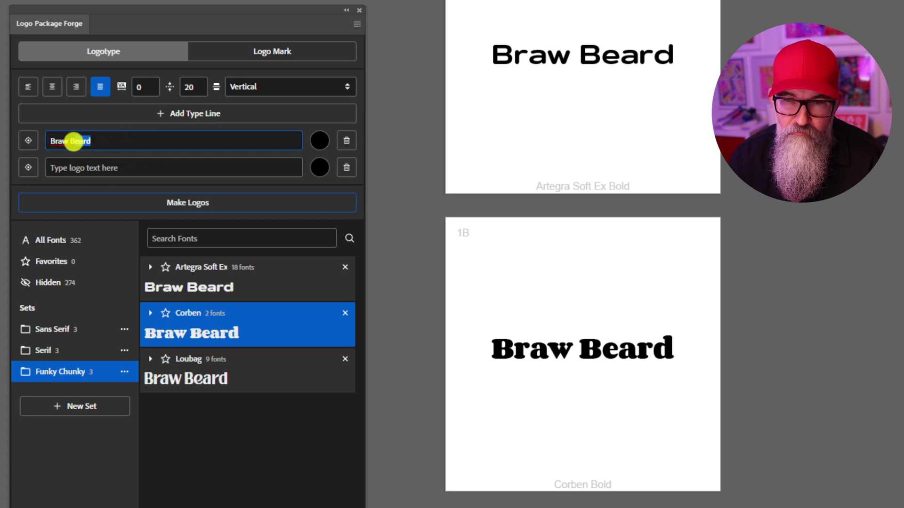
key("BackSpace")
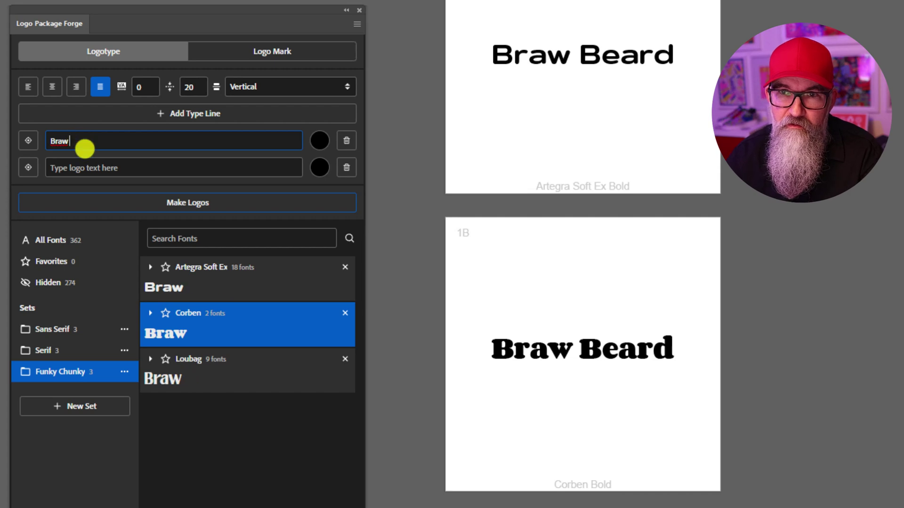
left_click(94, 160)
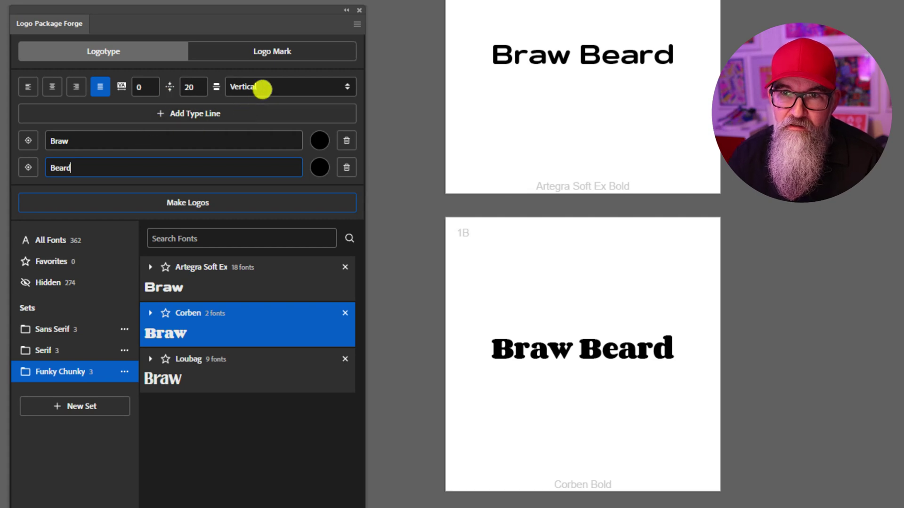
left_click(262, 89)
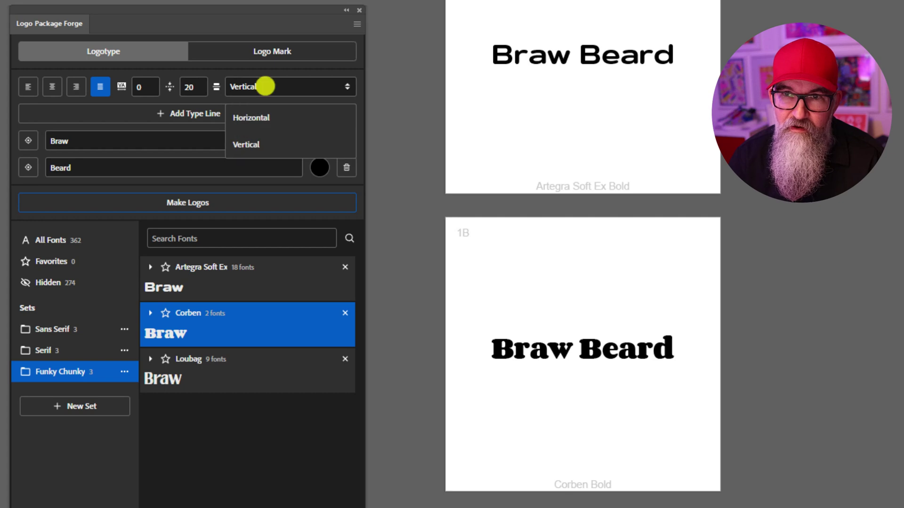
left_click(265, 86)
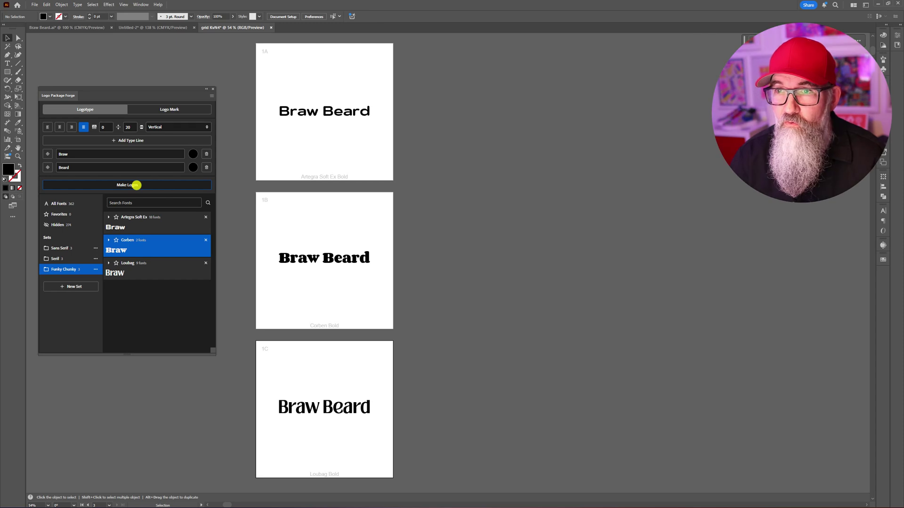
Generate the stacked Braw/Beard column 2A–2C, pan to it, and centre-align the lines.
left_click(151, 190)
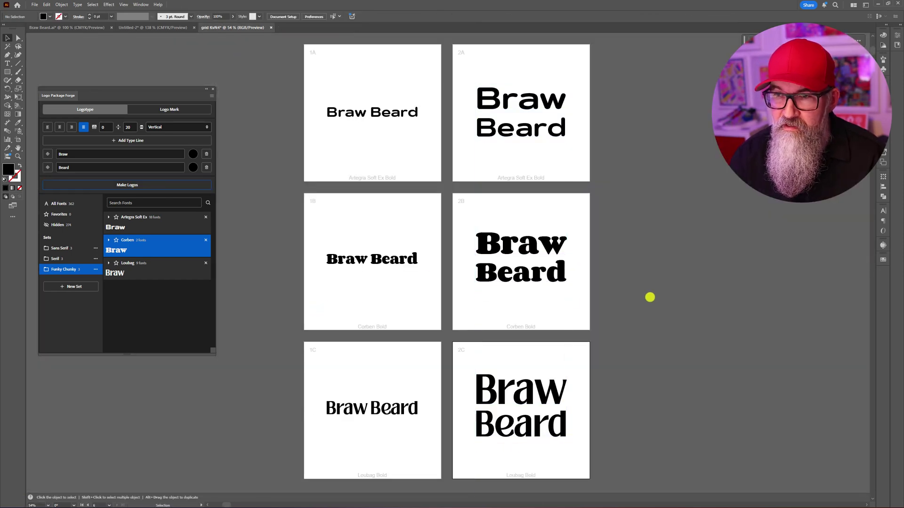
left_click_drag(651, 299, 564, 294)
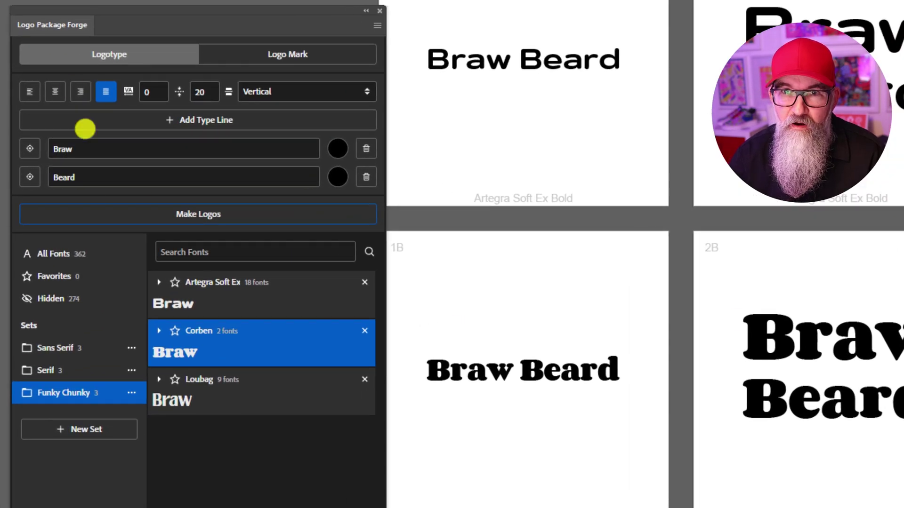
left_click(56, 91)
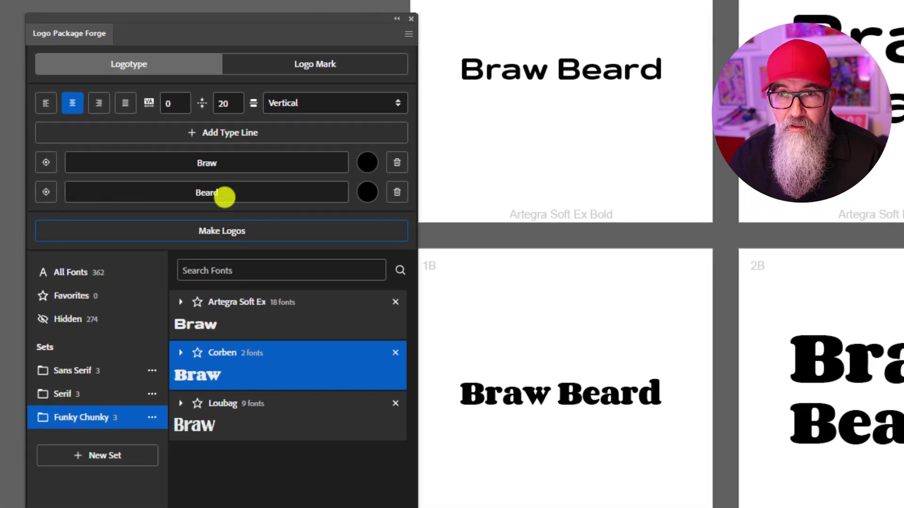
Change the lines to 'Braw Beard' and 'Beard Balms & Oils', then regenerate the logos.
left_click(237, 192)
key("BackSpace")
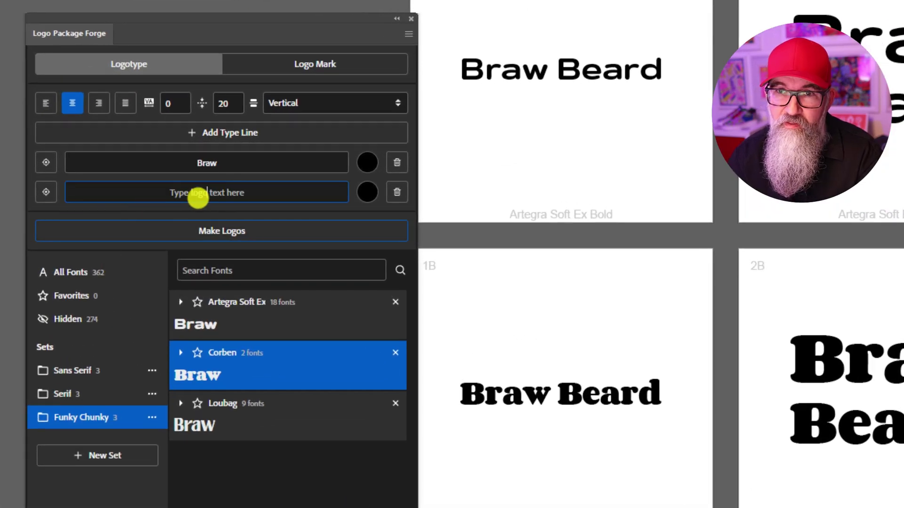
left_click(237, 165)
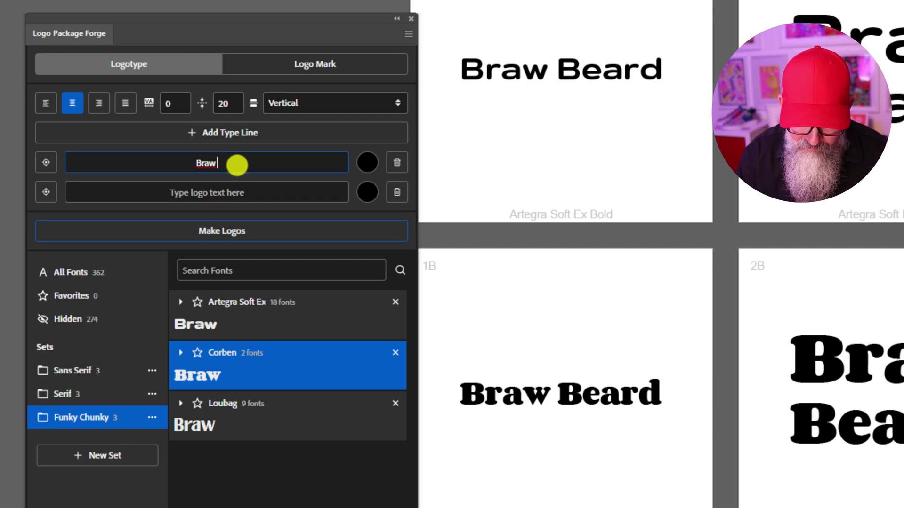
type("Beard")
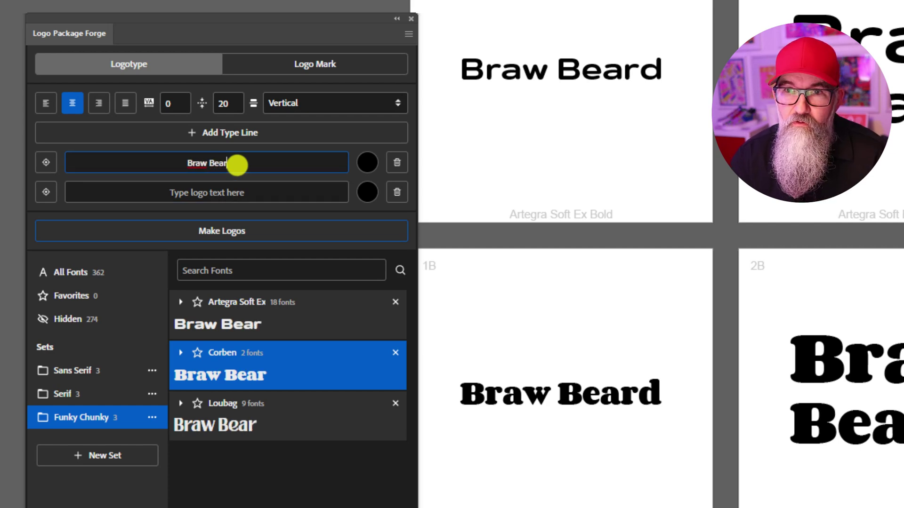
left_click(254, 190)
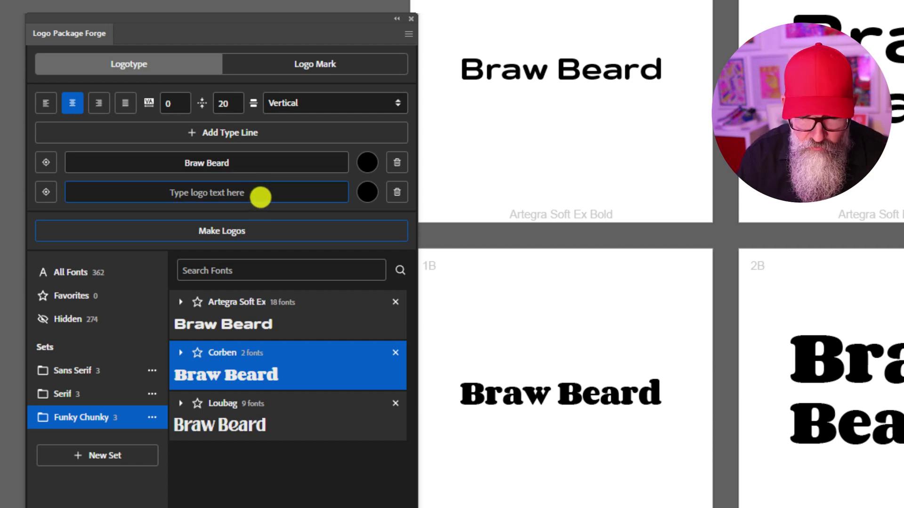
type("Beard Balm")
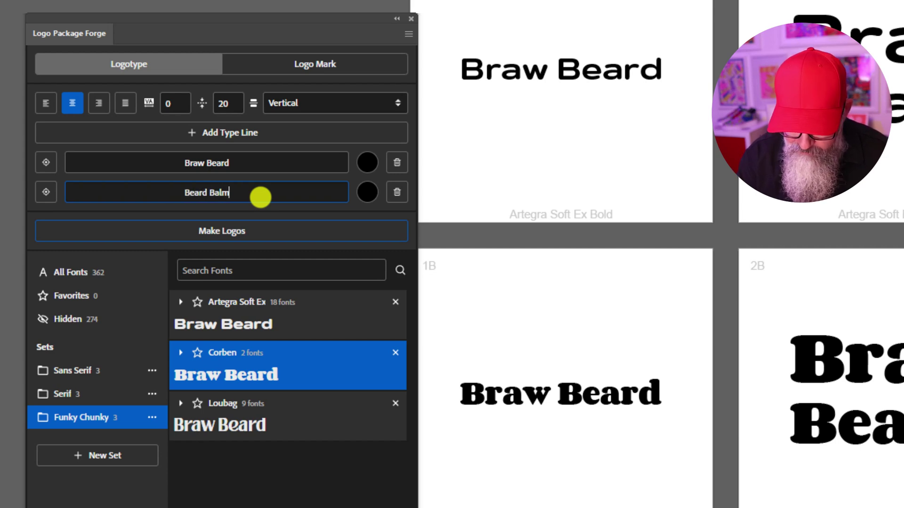
type("s &")
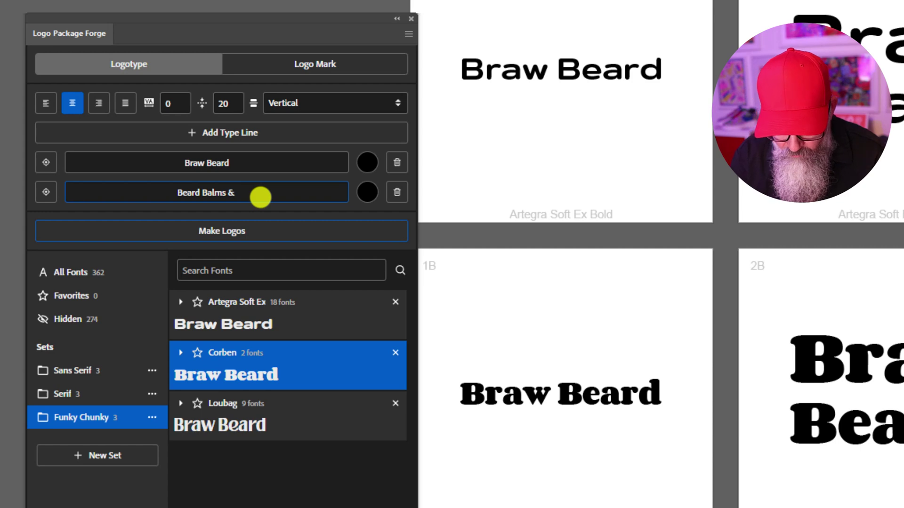
type(" Oils")
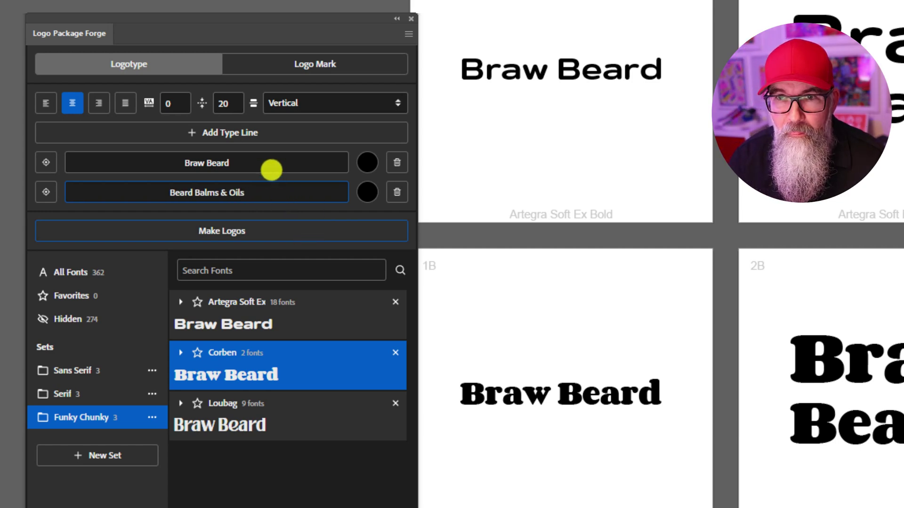
left_click(271, 168)
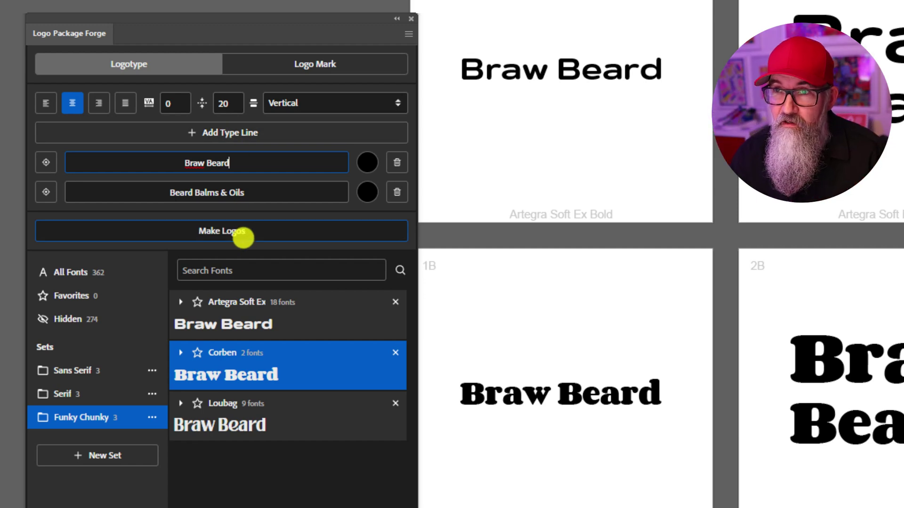
left_click(244, 238)
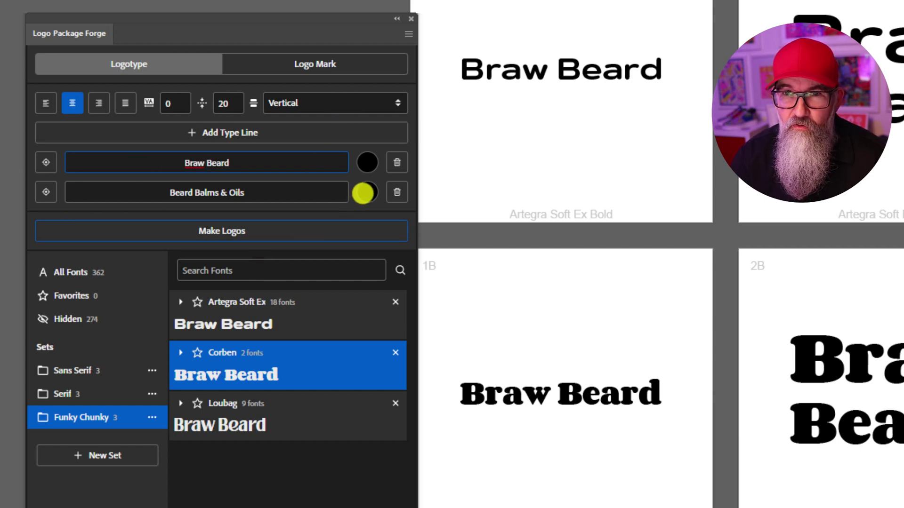
Colour the tagline deep red #dd0b2f and generate logo column 3A–3C.
left_click(370, 188)
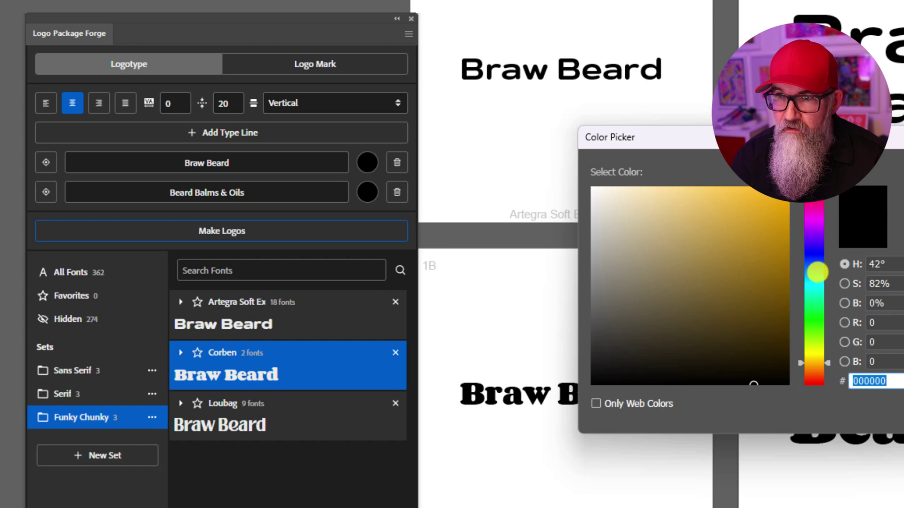
left_click(814, 208)
left_click(769, 211)
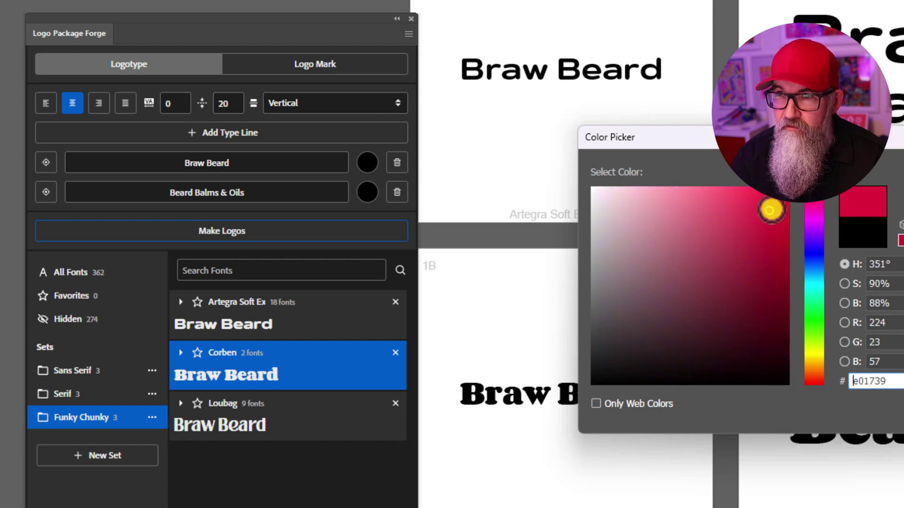
left_click_drag(769, 210, 777, 211)
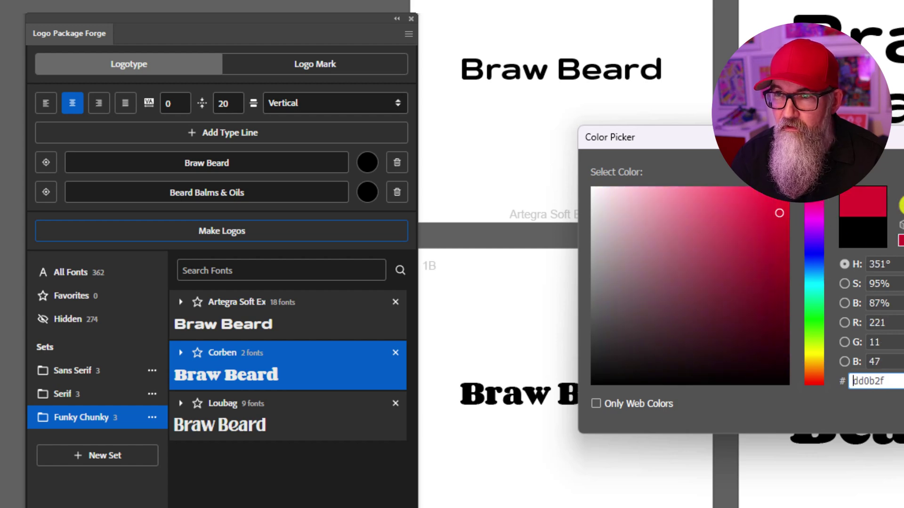
key("Return")
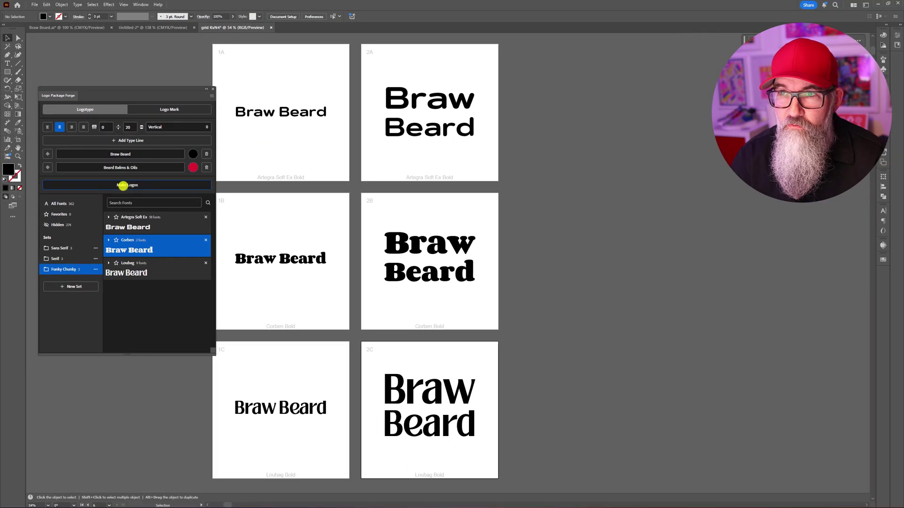
left_click(122, 185)
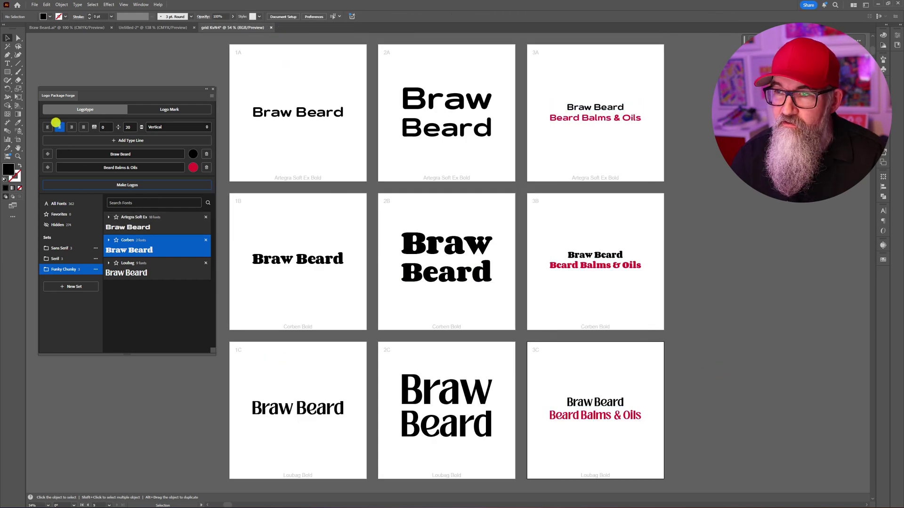
Pan to the third column and inspect the logos in columns 1–3 to check their fonts.
left_click_drag(696, 284, 625, 286)
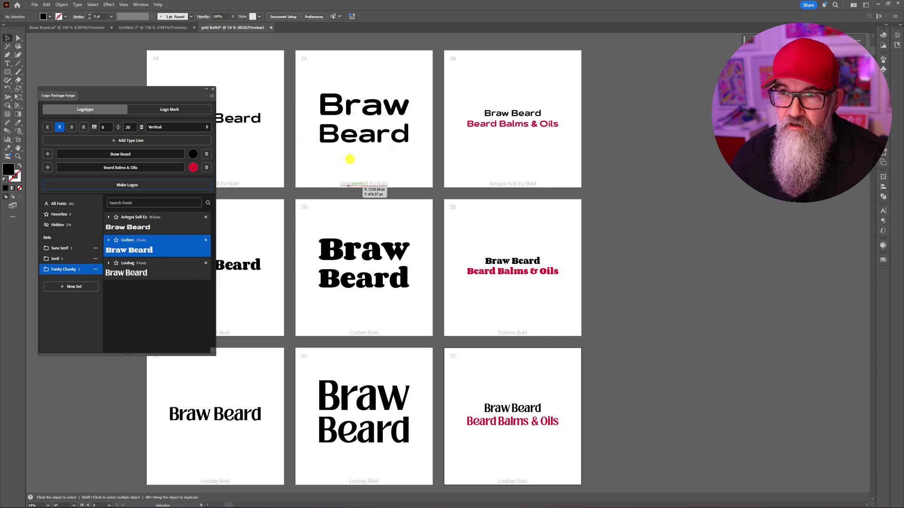
left_click(368, 138)
left_click(383, 282)
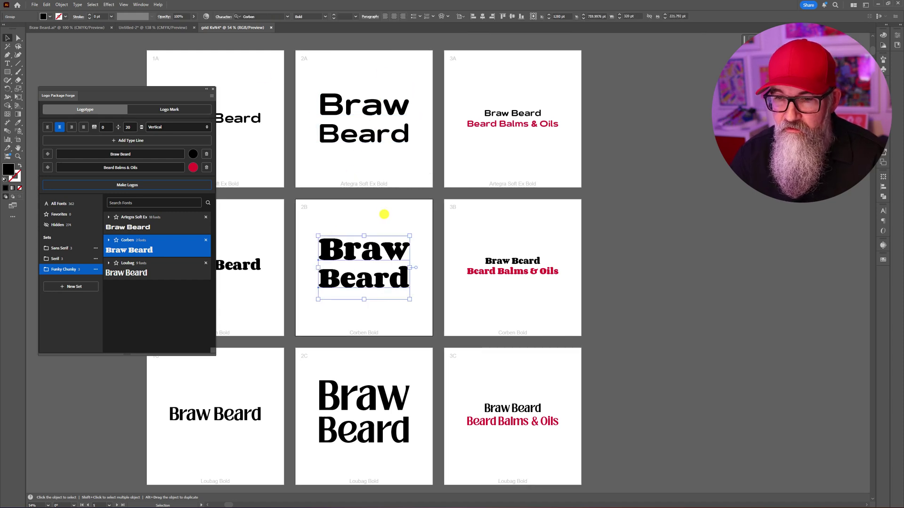
left_click(358, 423)
left_click(241, 420)
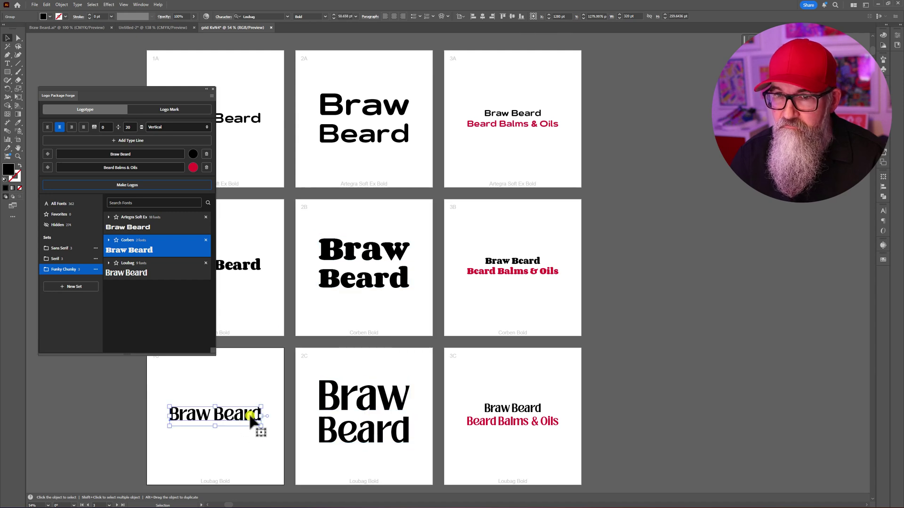
left_click(249, 273)
left_click(513, 279)
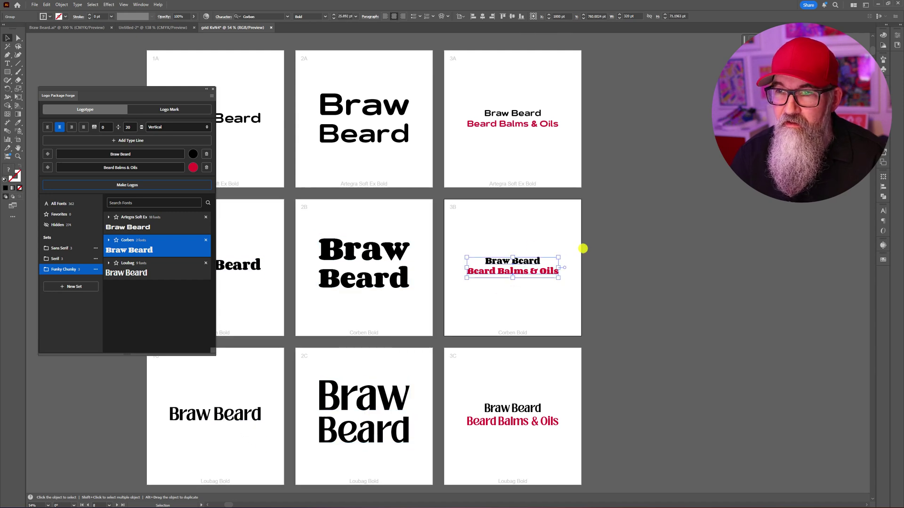
Justify the name and tagline lines and generate logo column 4A–4C.
left_click(580, 242)
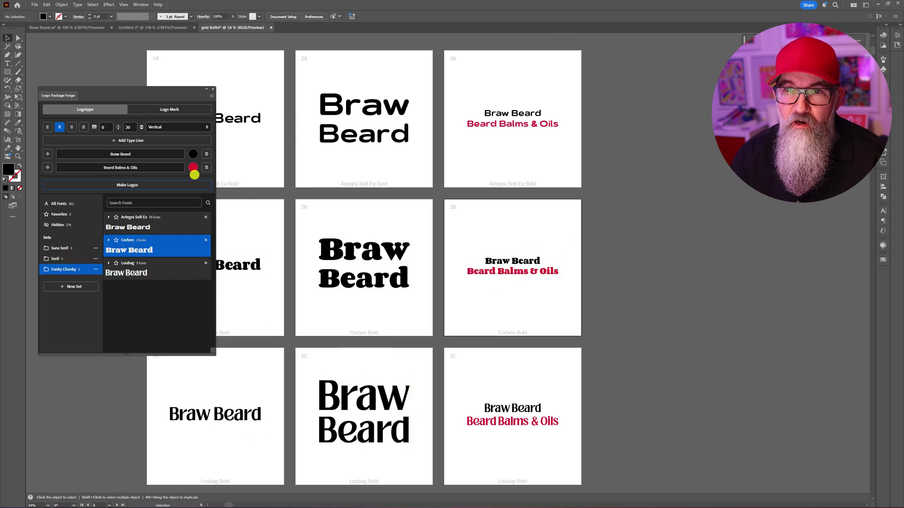
left_click(84, 126)
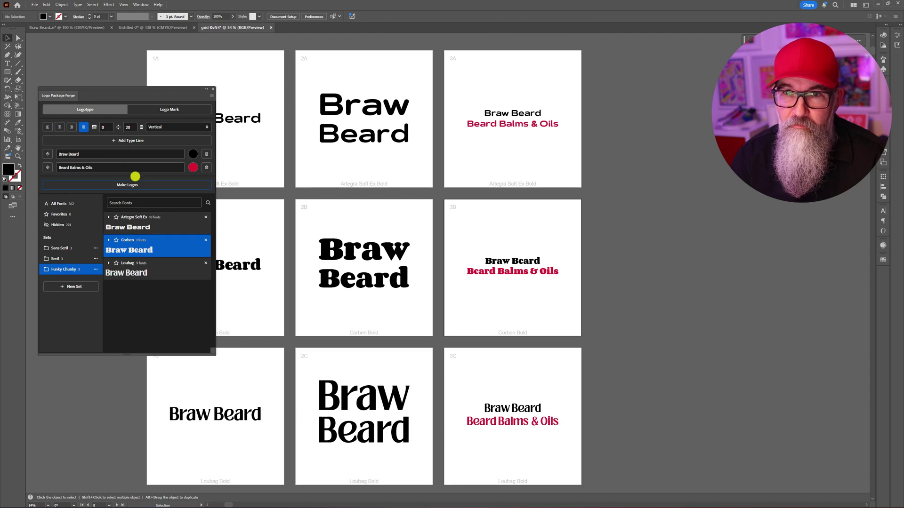
left_click(133, 184)
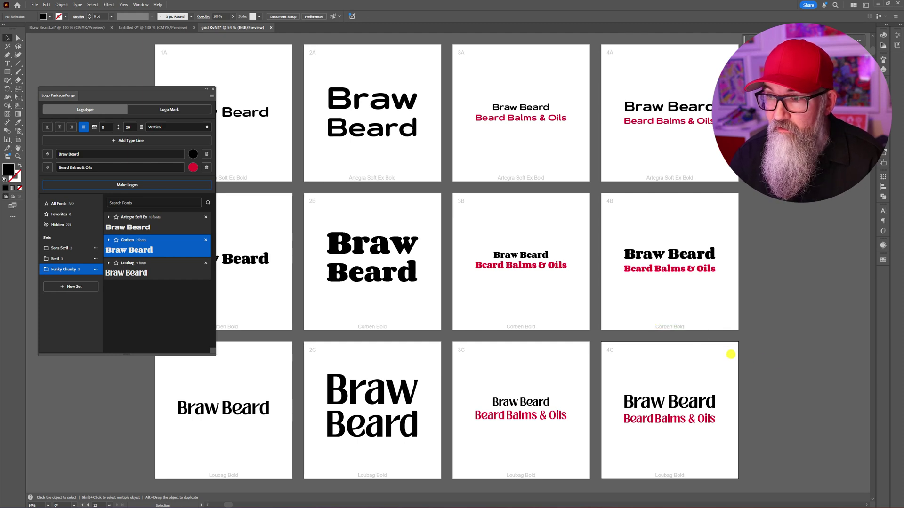
left_click_drag(745, 349, 516, 355)
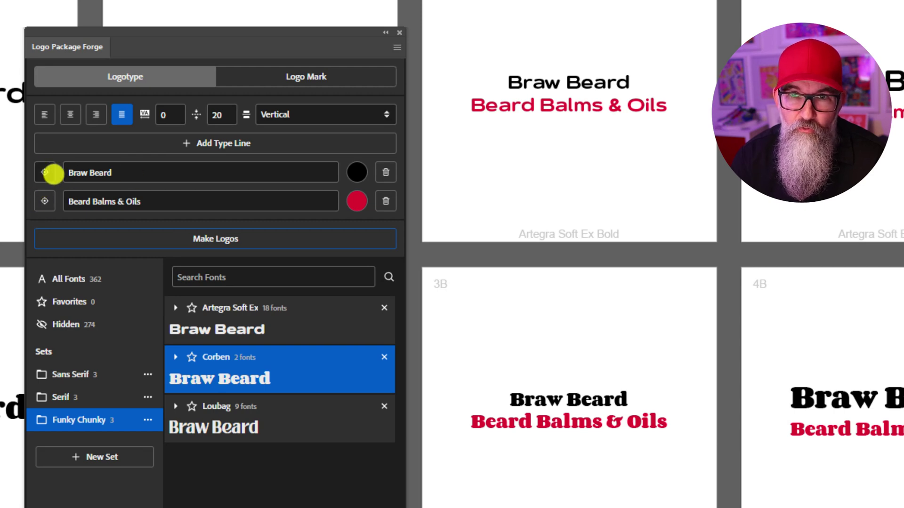
Pair the Braw Beard line's target font Loubag Bold with the Sans Serif partner set.
left_click(45, 172)
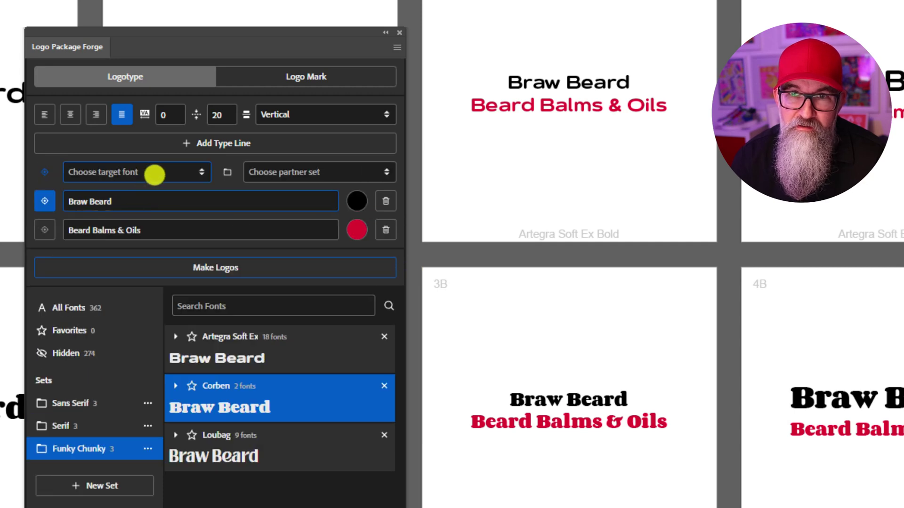
left_click(154, 175)
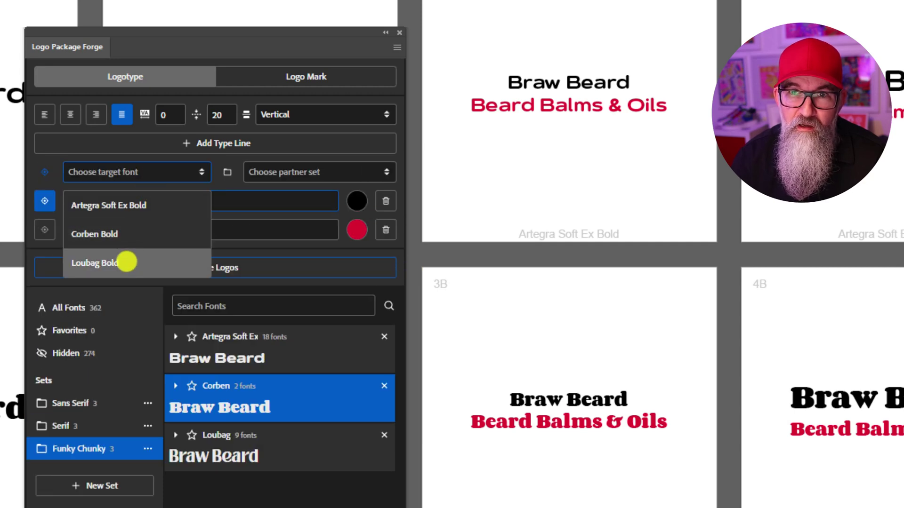
left_click(126, 262)
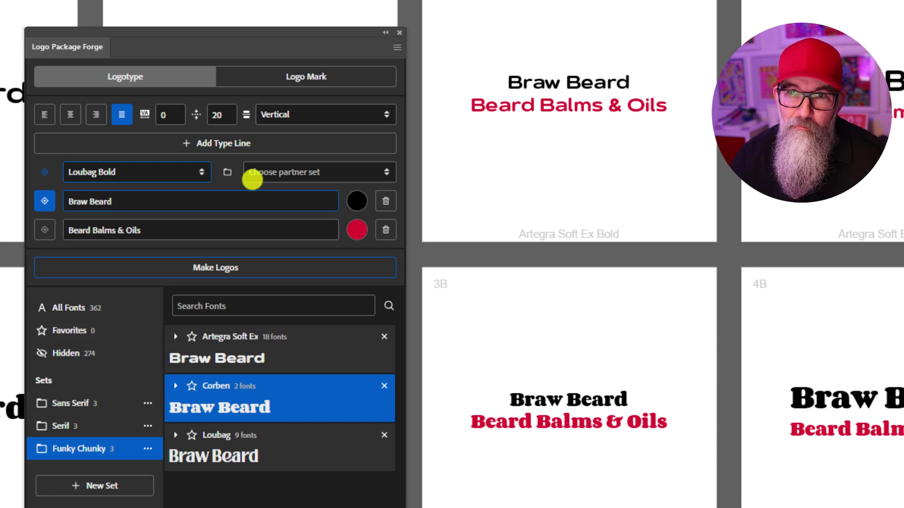
left_click(327, 170)
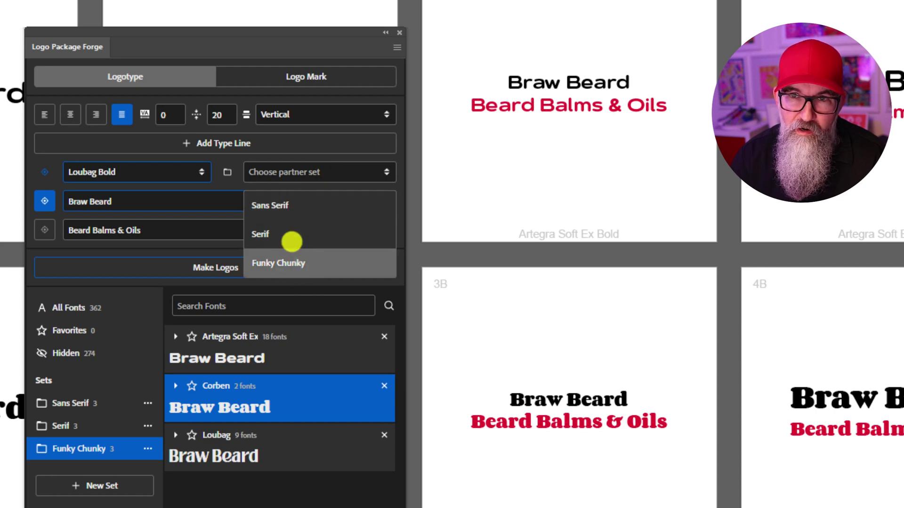
left_click(282, 206)
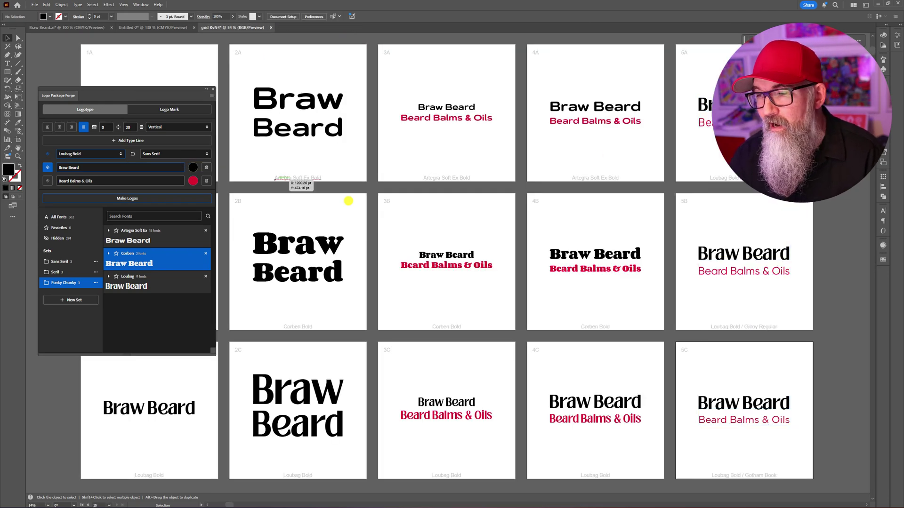
Pan to column 5, show the Sans Serif set, and preview the Barlow and Gilroy styles.
key("space")
left_click_drag(506, 315, 412, 312)
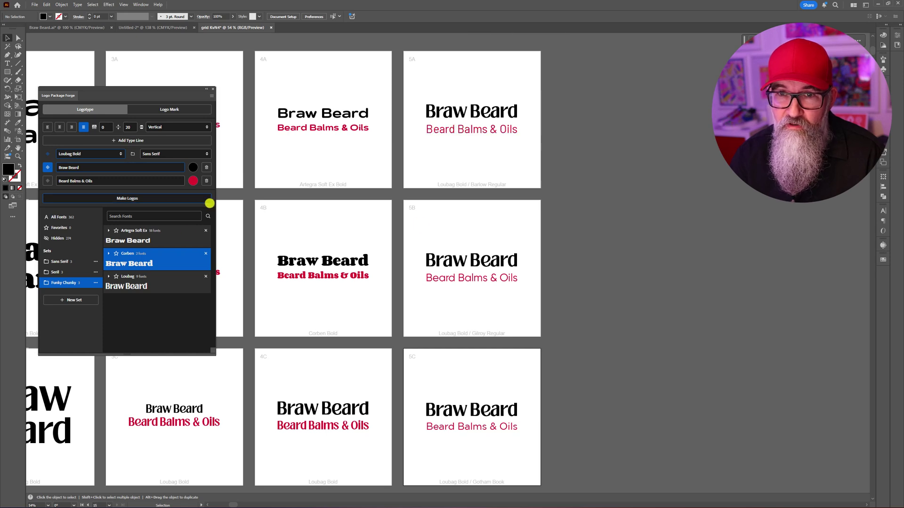
left_click(67, 265)
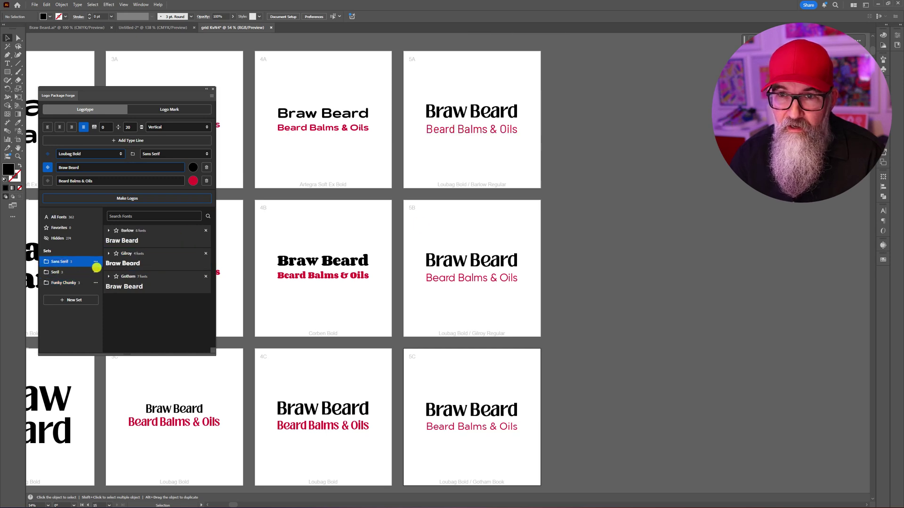
left_click(109, 230)
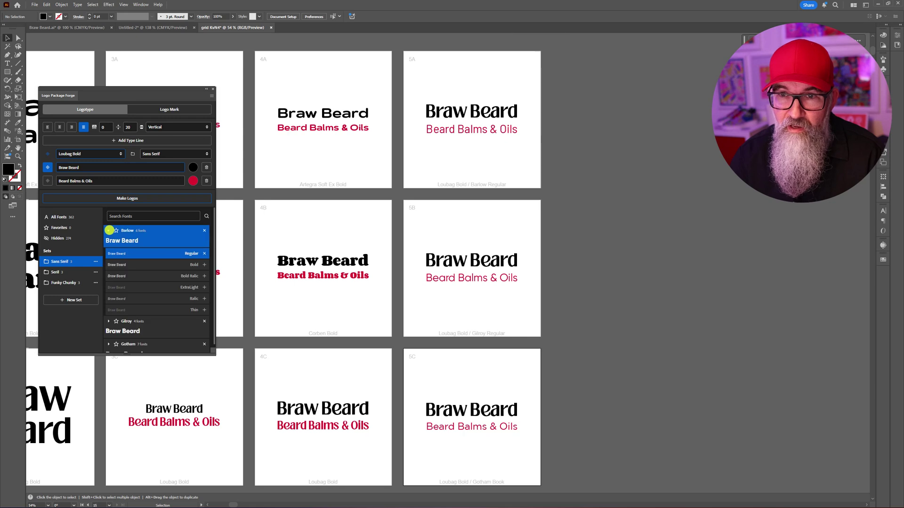
left_click(109, 231)
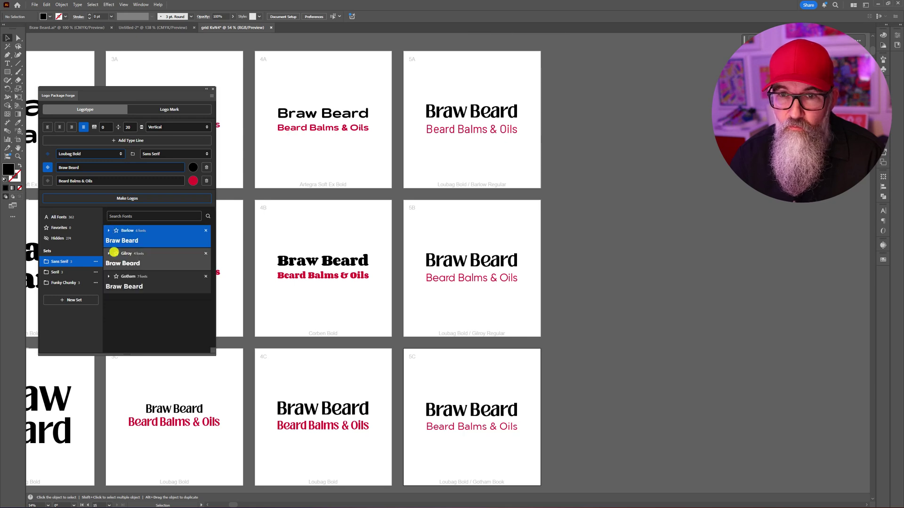
left_click(108, 253)
left_click(108, 253)
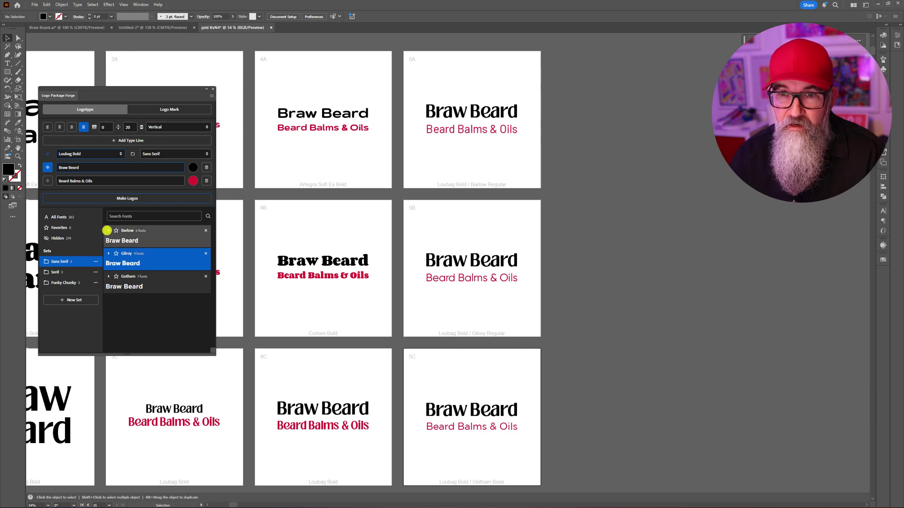
left_click(107, 231)
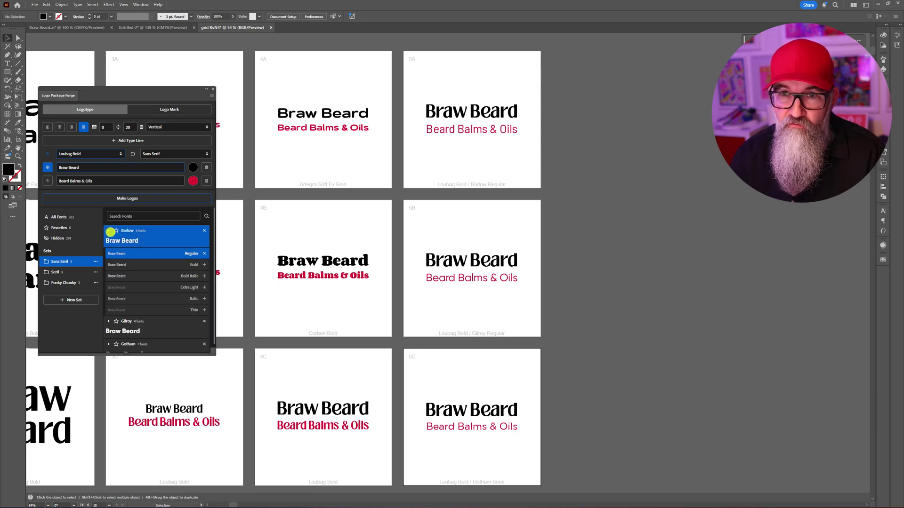
left_click(108, 230)
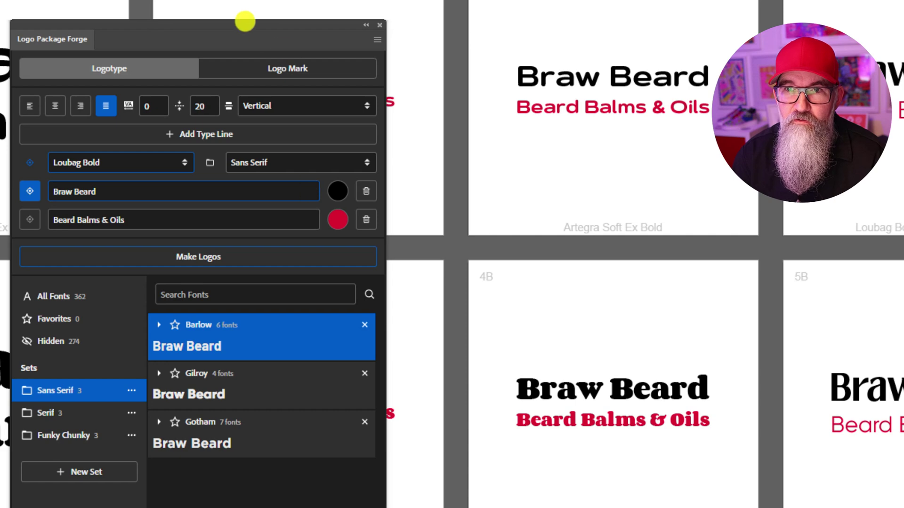
left_click_drag(246, 22, 344, 42)
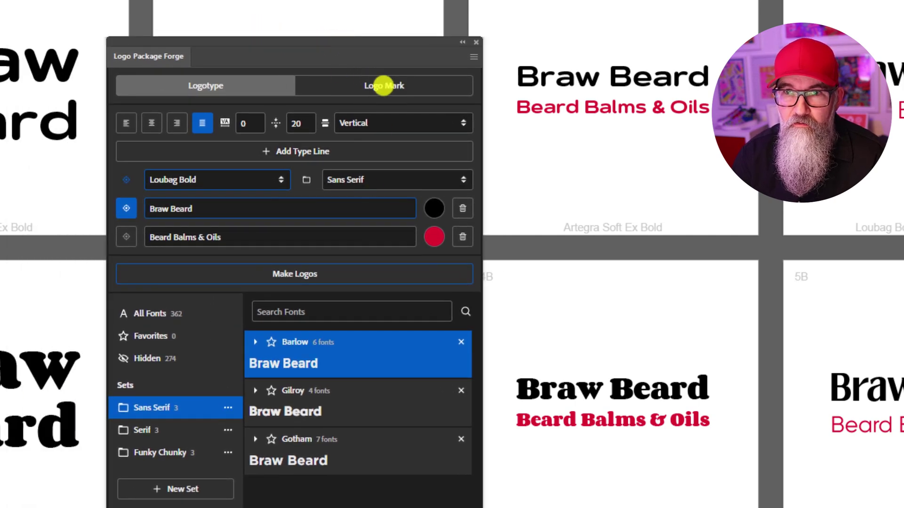
In the Logo Mark tab, select the bearded-head artwork and store it with Set Mark.
left_click(383, 91)
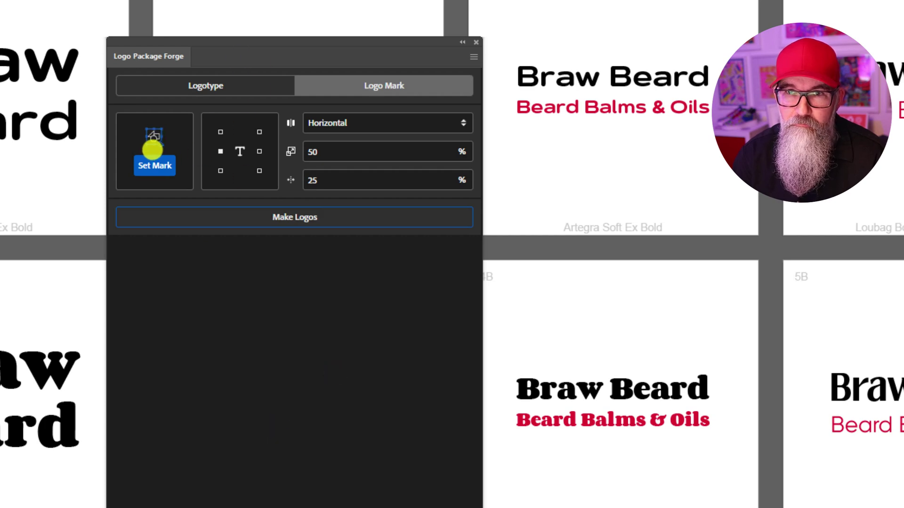
left_click(155, 162)
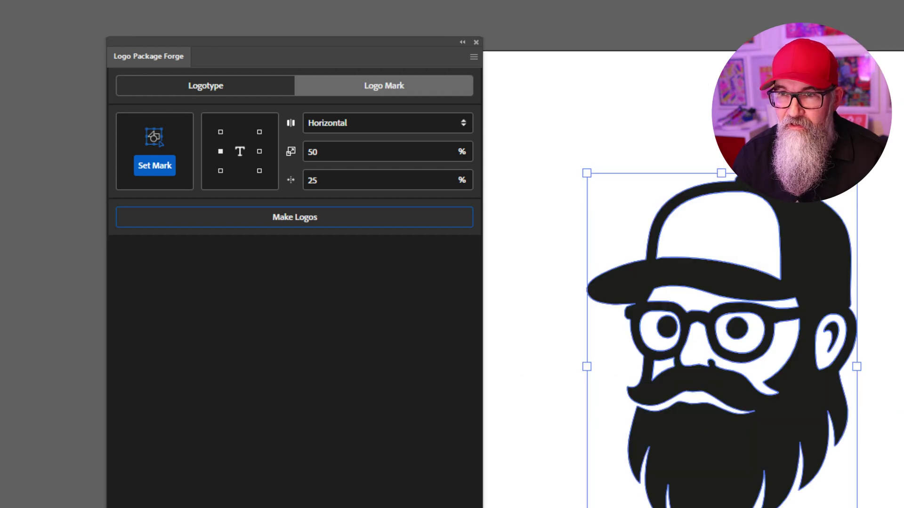
left_click(490, 111)
left_click_drag(583, 121, 583, 499)
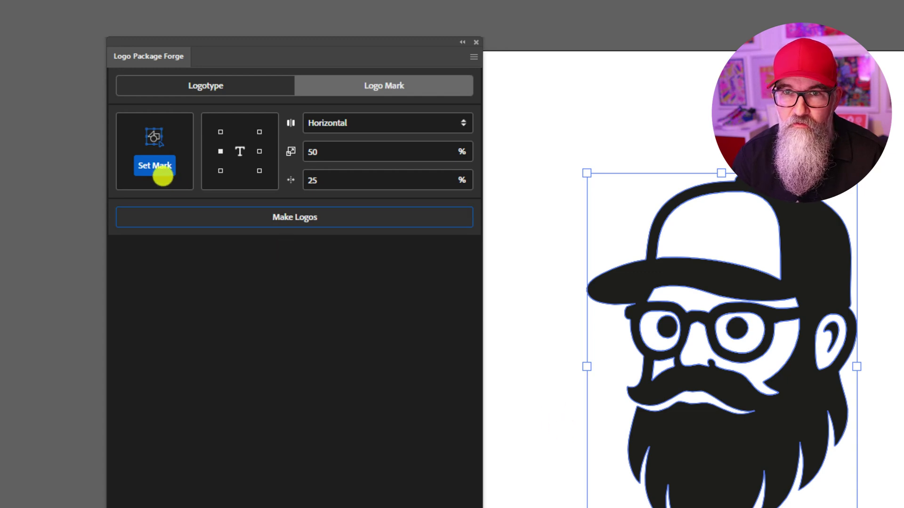
left_click(159, 164)
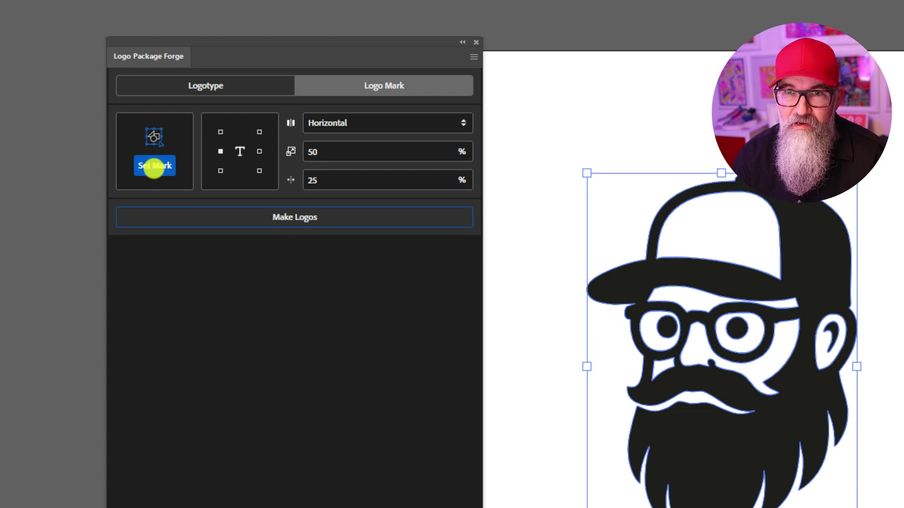
left_click(166, 218)
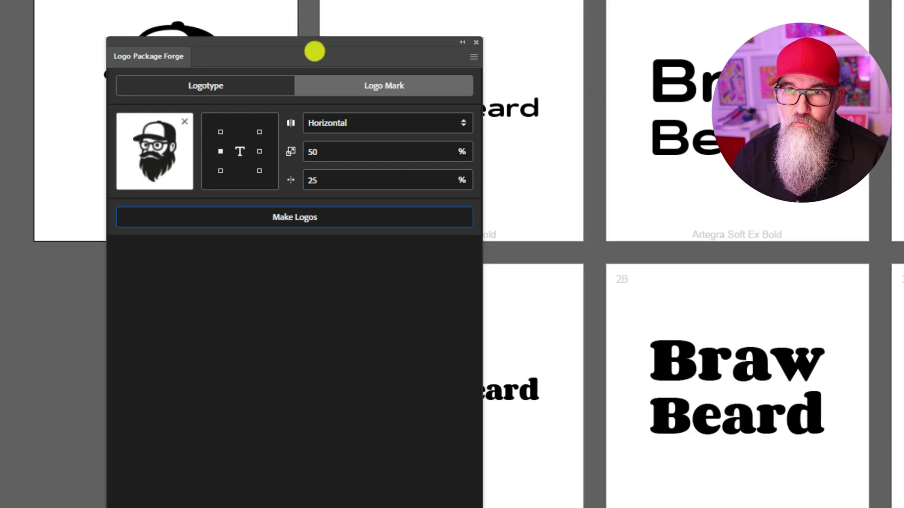
Set the mark layout to Vertical at 50% size and 25% spacing, then make the logos.
left_click_drag(315, 38, 233, 319)
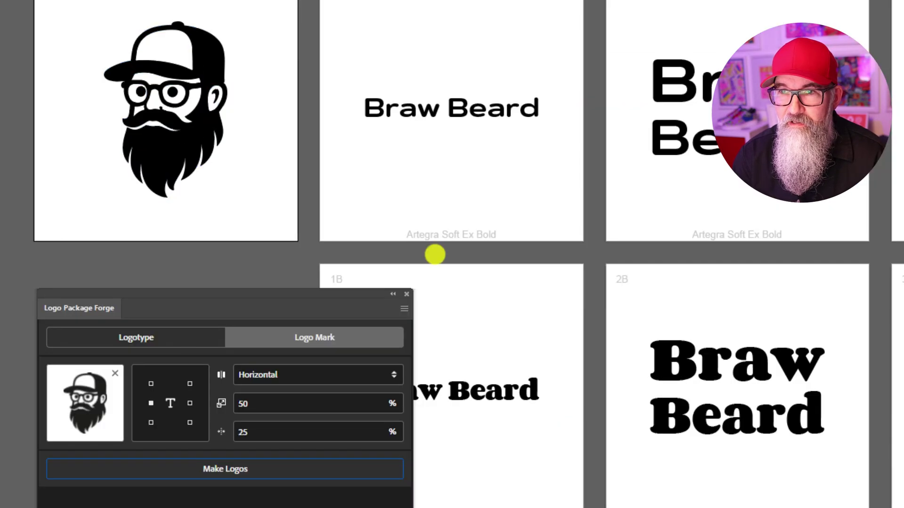
left_click_drag(308, 288, 303, 0)
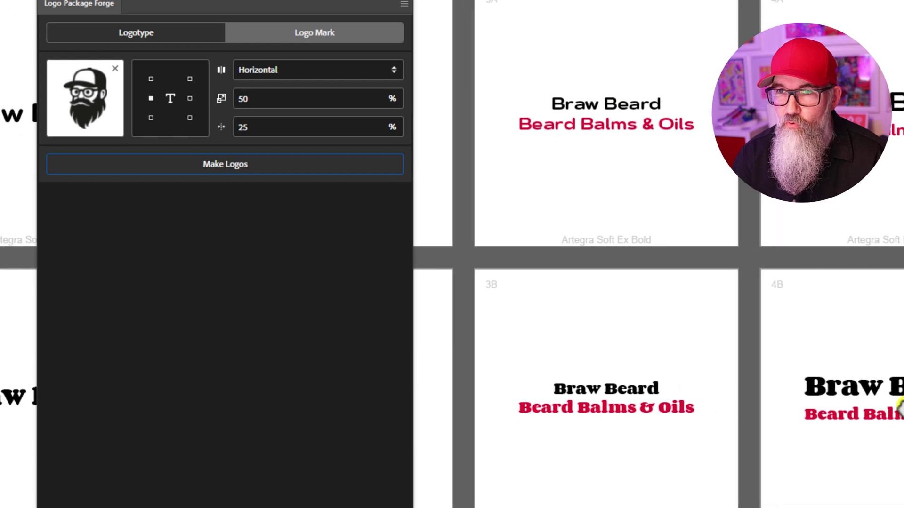
left_click_drag(753, 398, 673, 409)
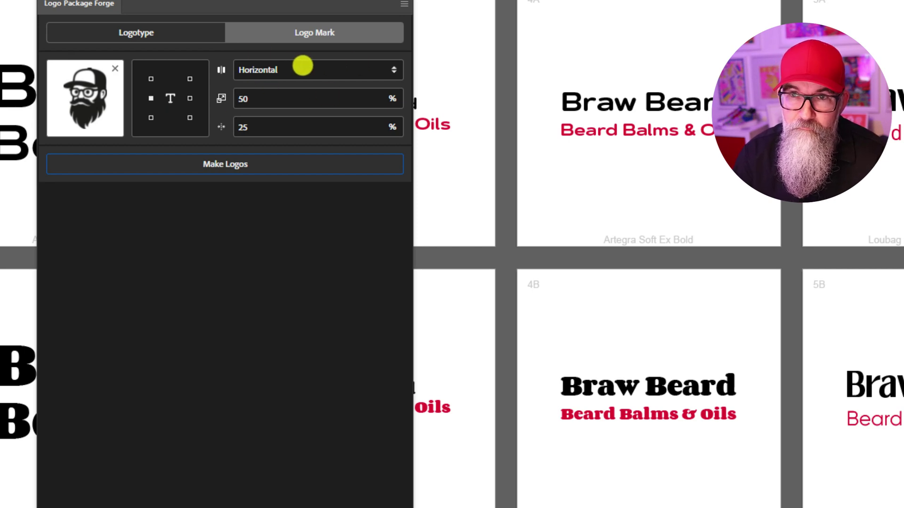
left_click(303, 69)
left_click(276, 123)
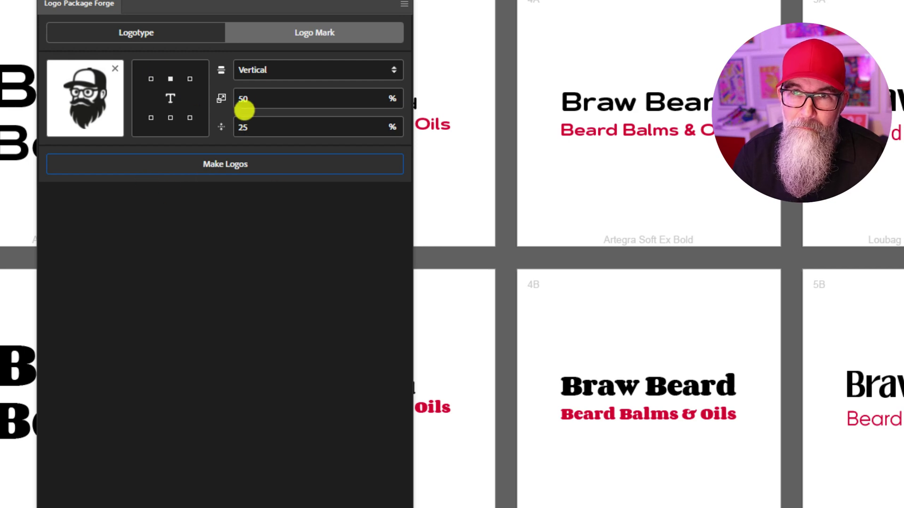
left_click(238, 98)
double_click(238, 98)
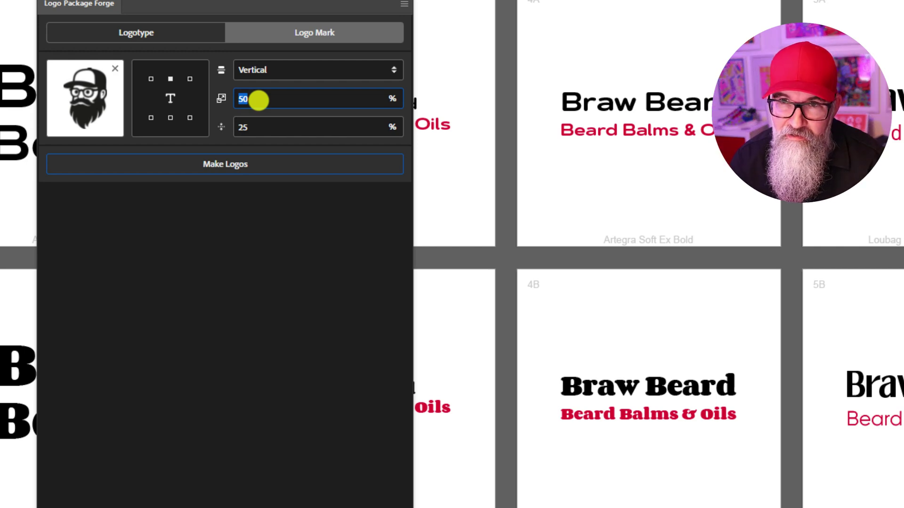
left_click(247, 127)
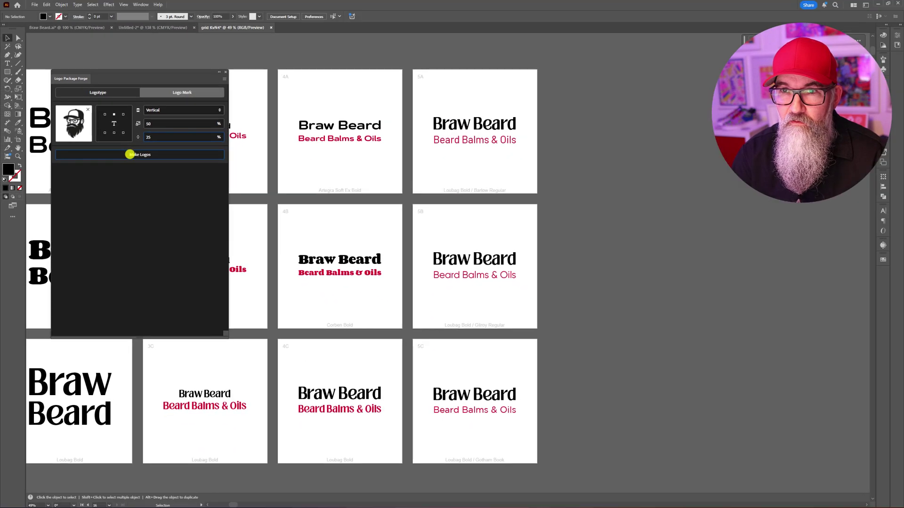
left_click(129, 154)
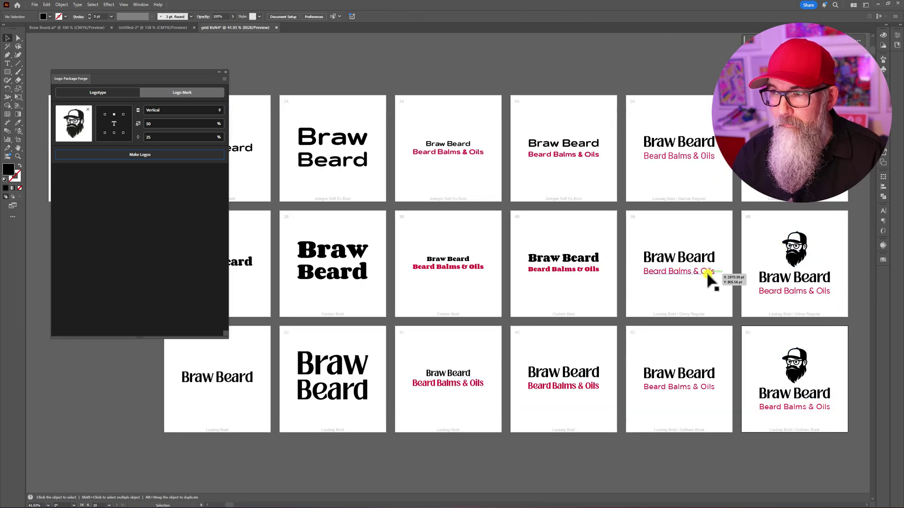
left_click_drag(652, 277, 411, 281)
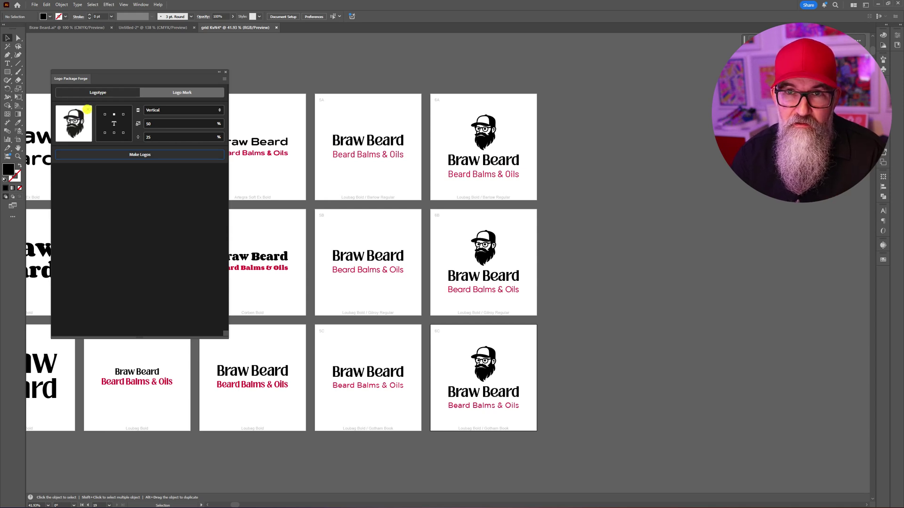
Clear the current mark and marquee-select the right-hand beard illustration in Braw Beard.ai.
left_click(88, 109)
key("ctrl+alt+0")
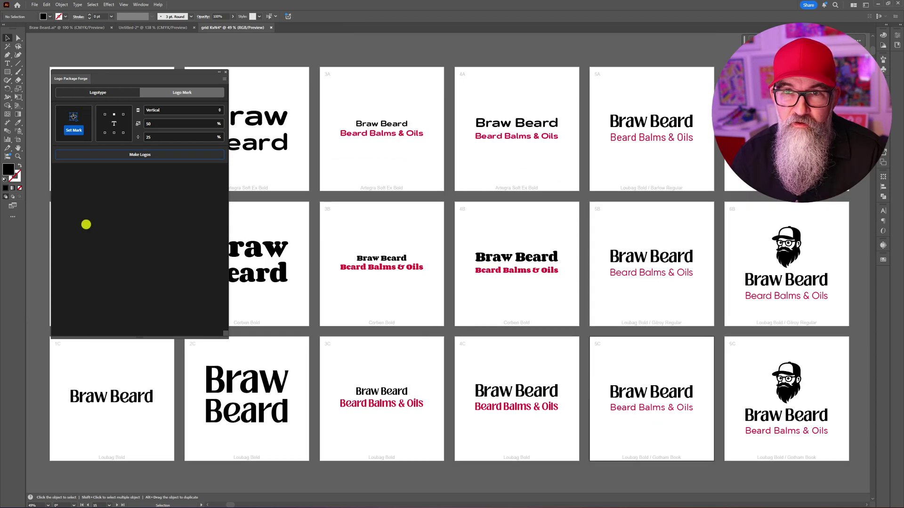
left_click_drag(106, 73, 157, 83)
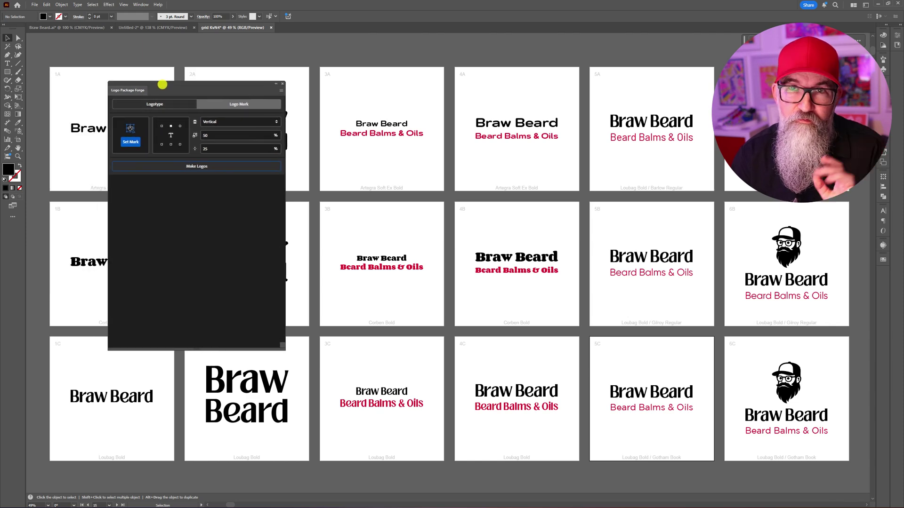
left_click(389, 182)
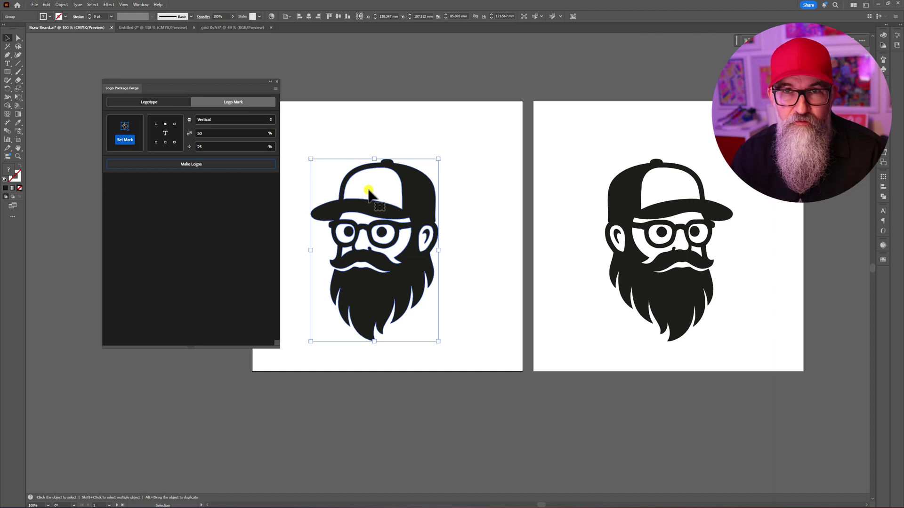
left_click_drag(579, 115, 751, 386)
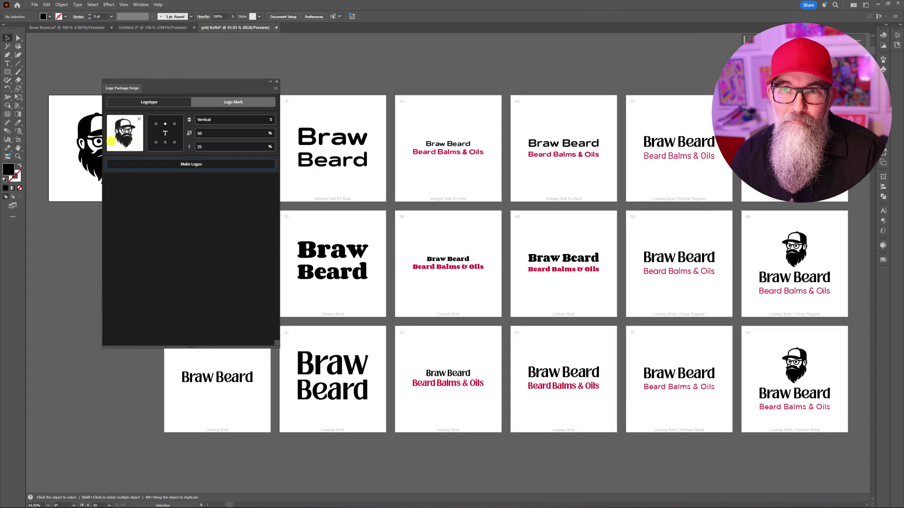
Set the mark orientation to Horizontal with 30% size and 20% spacing.
left_click_drag(191, 80, 161, 82)
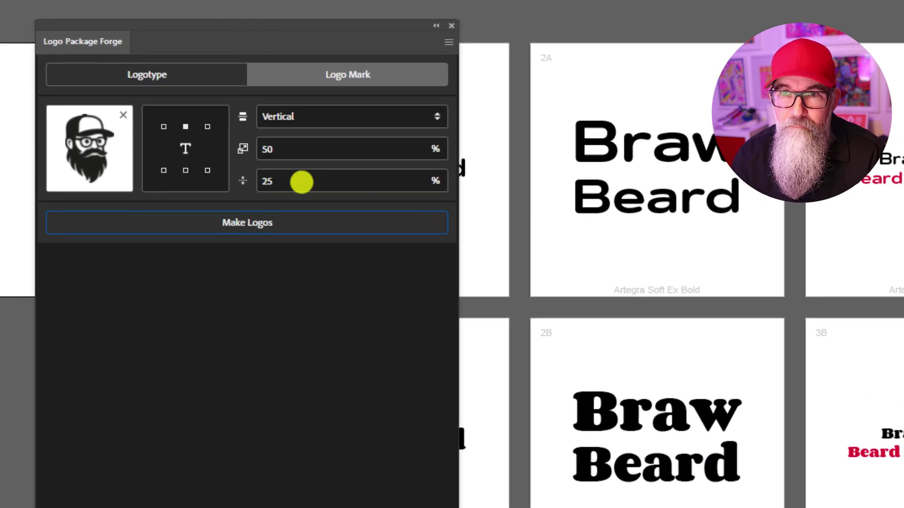
left_click(354, 113)
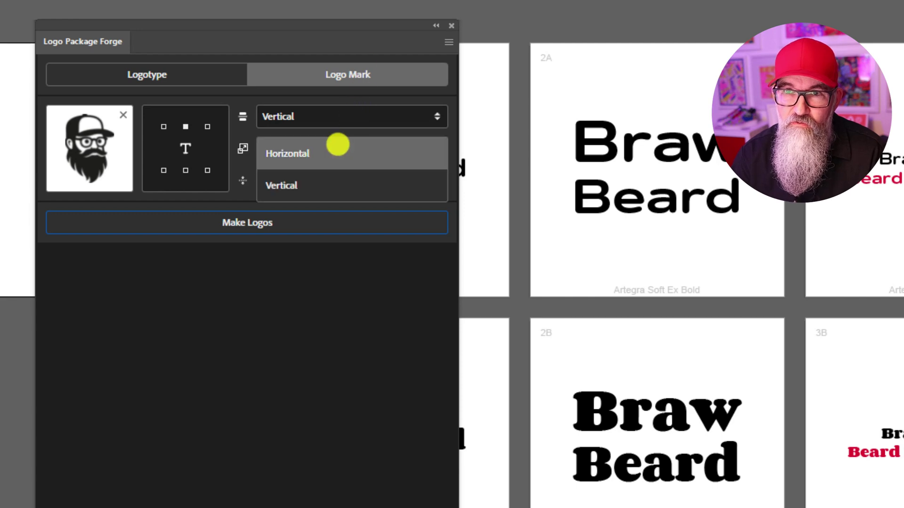
left_click(329, 155)
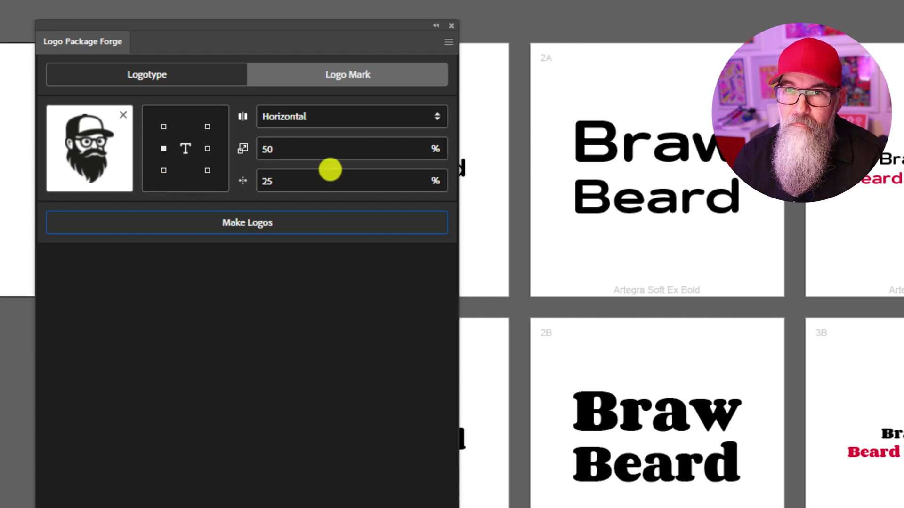
left_click(305, 151)
left_click_drag(305, 151, 262, 147)
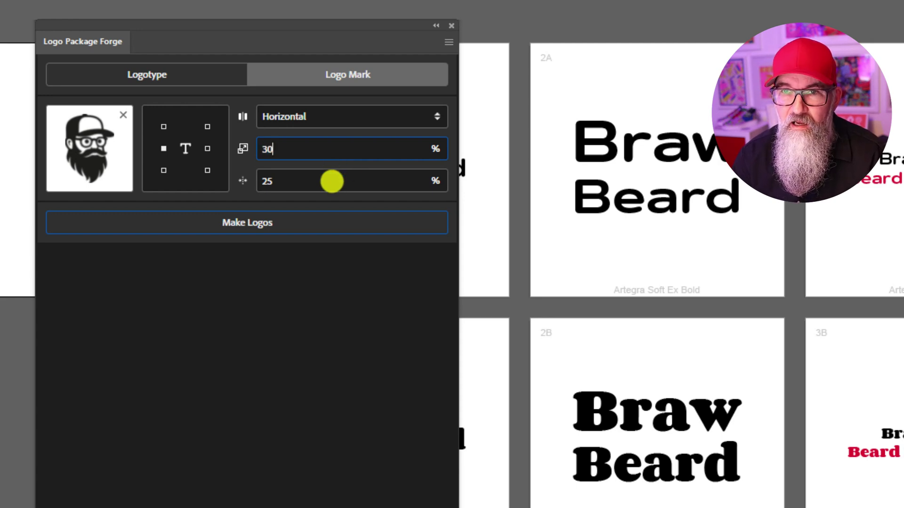
double_click(332, 181)
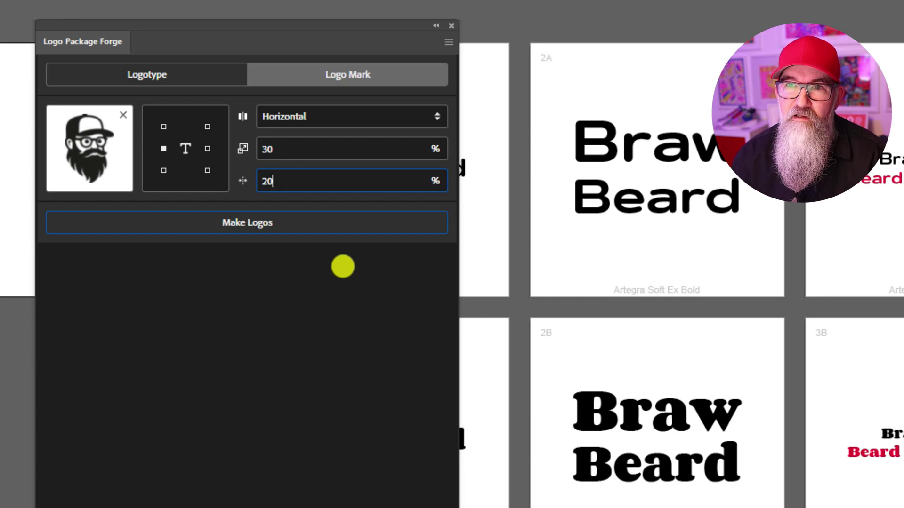
left_click(159, 75)
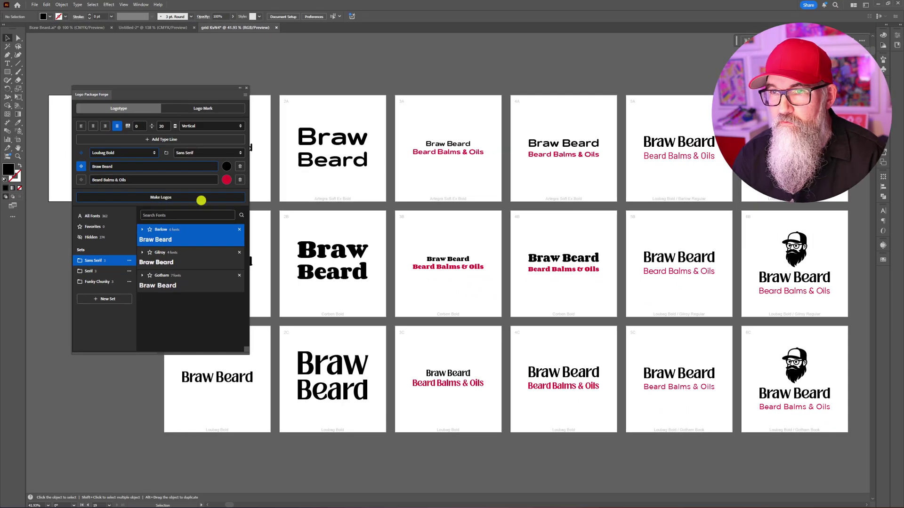
Generate the 7A–7C column with the mark beside the text, then change mark size to 50%.
left_click(313, 265)
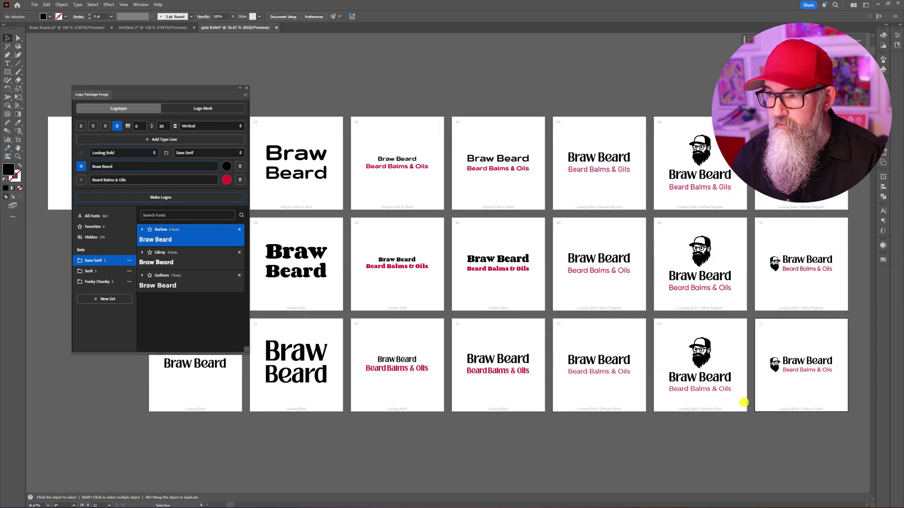
left_click(795, 410)
left_click_drag(793, 413, 449, 414)
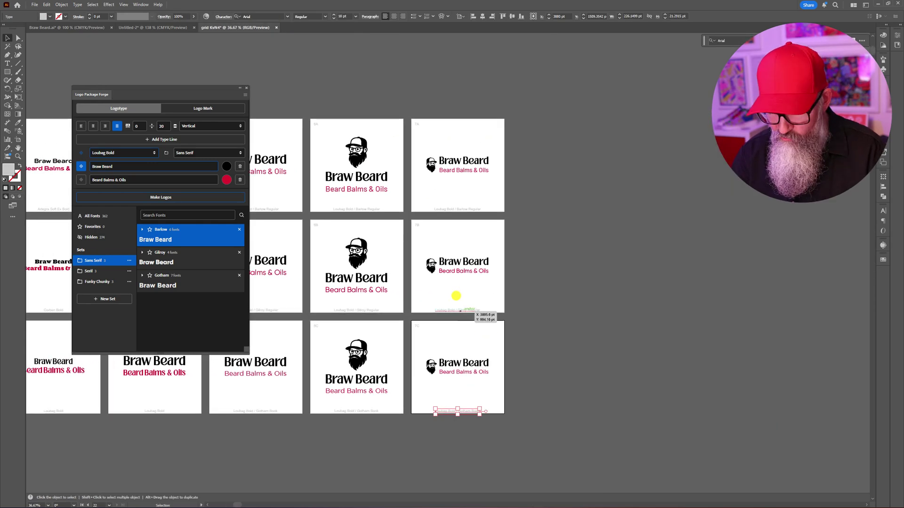
key("v")
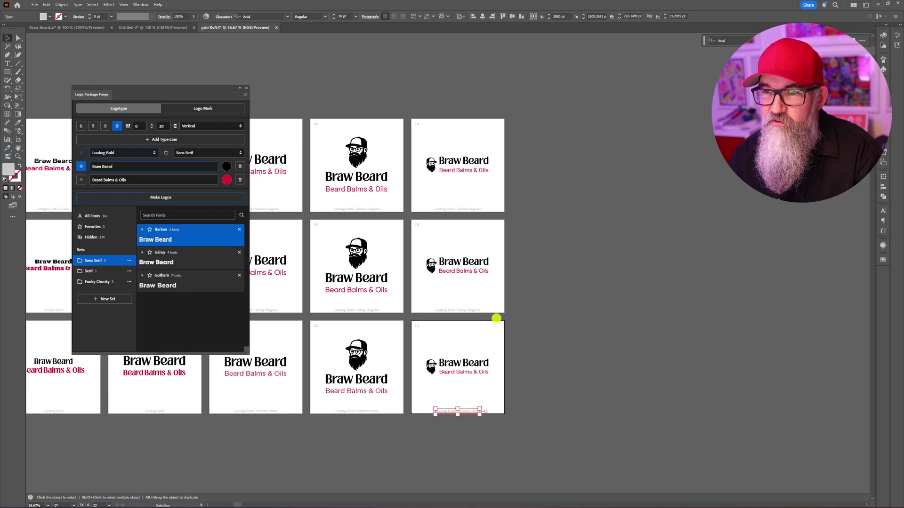
left_click(428, 276)
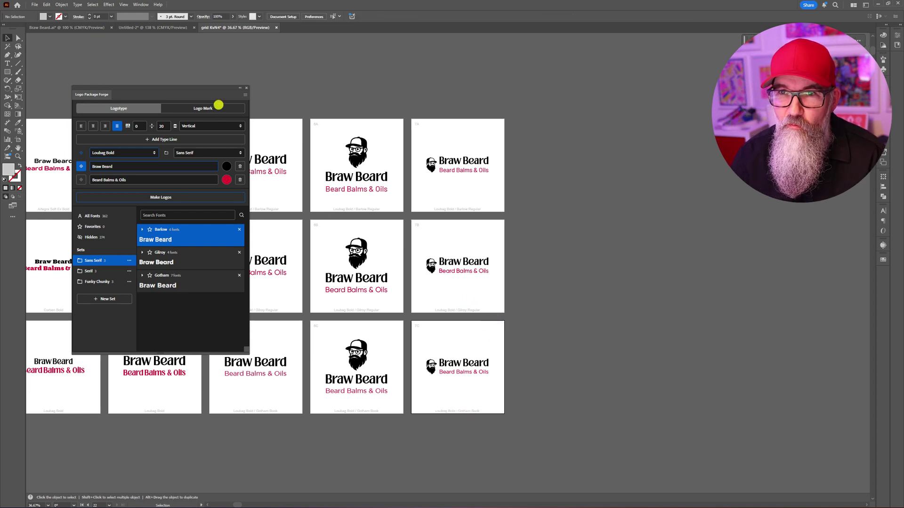
left_click(207, 108)
left_click(181, 140)
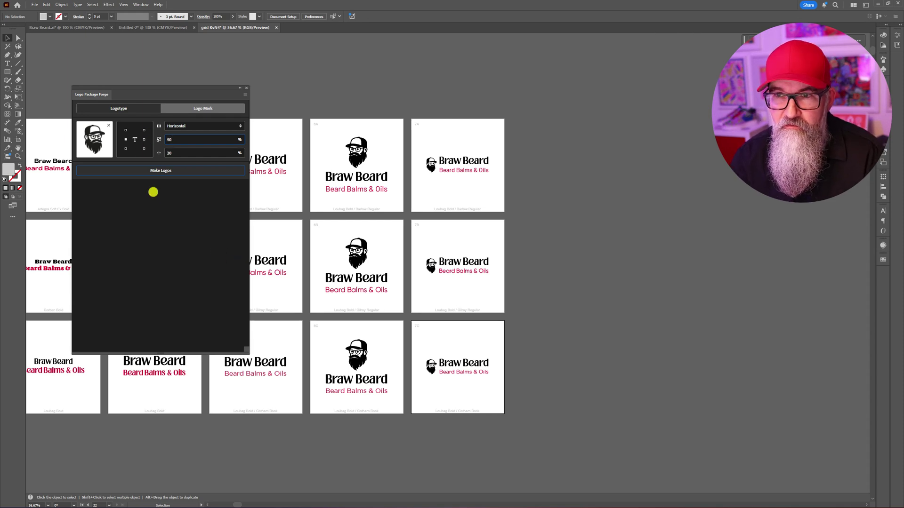
Generate the 8A–8C column with the 50% beard mark and zoom in to inspect it.
left_click(164, 170)
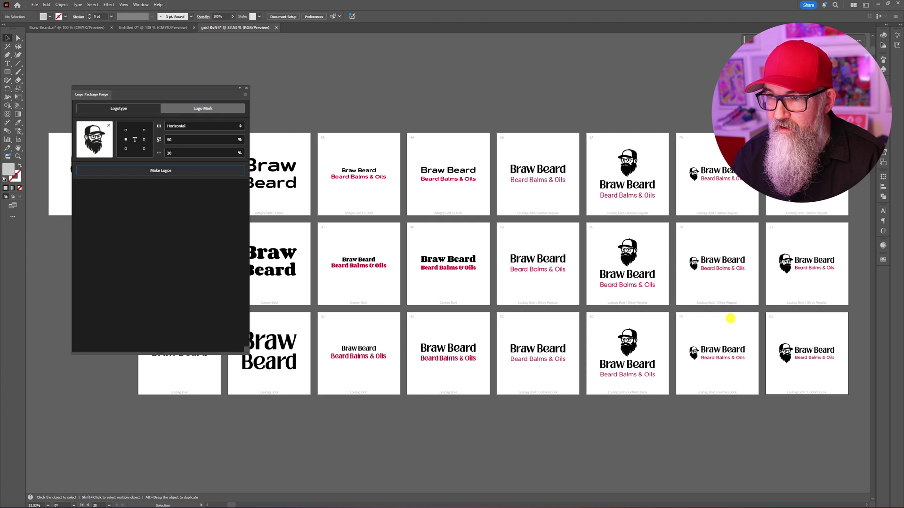
left_click_drag(727, 317, 455, 335)
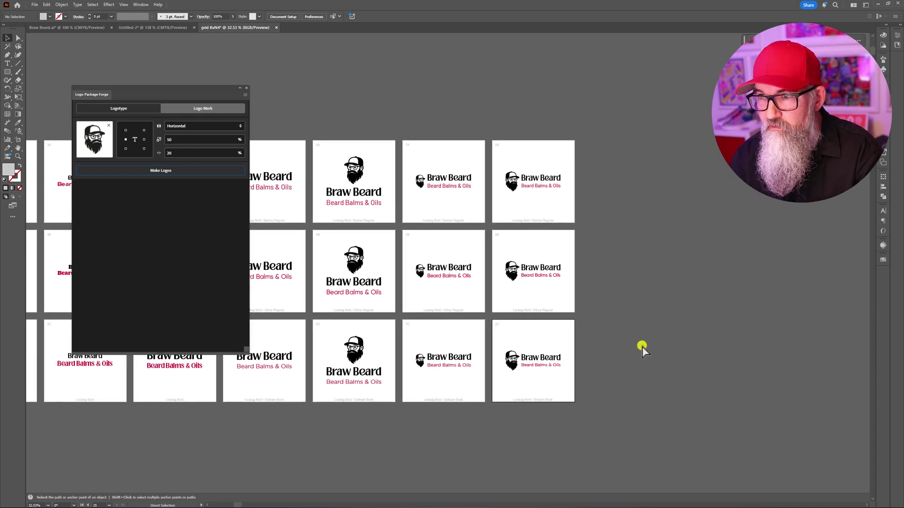
key("ctrl+=")
key("ctrl+=")
left_click_drag(645, 341, 573, 343)
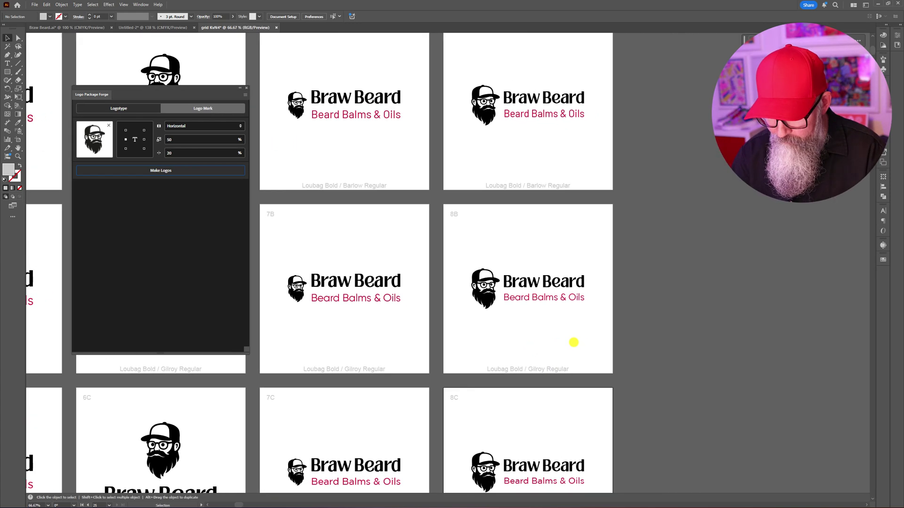
key("ctrl+minus")
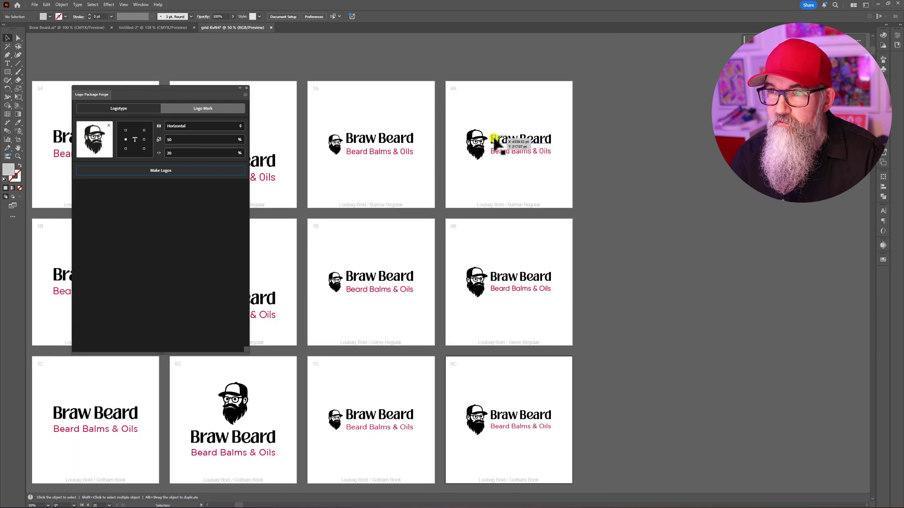
left_click_drag(405, 179, 564, 259)
key("ctrl+minus")
scroll(563, 259, "left", 5)
scroll(527, 287, "right", 6)
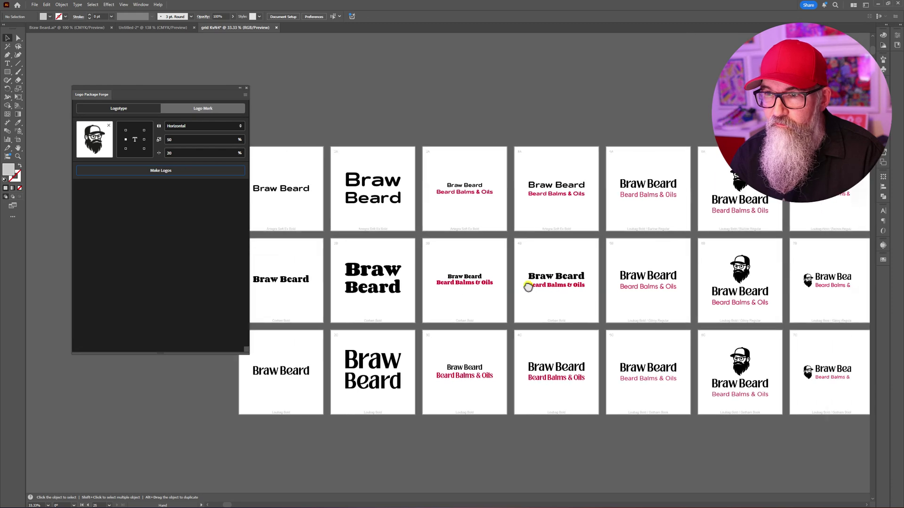
key("ctrl+plus")
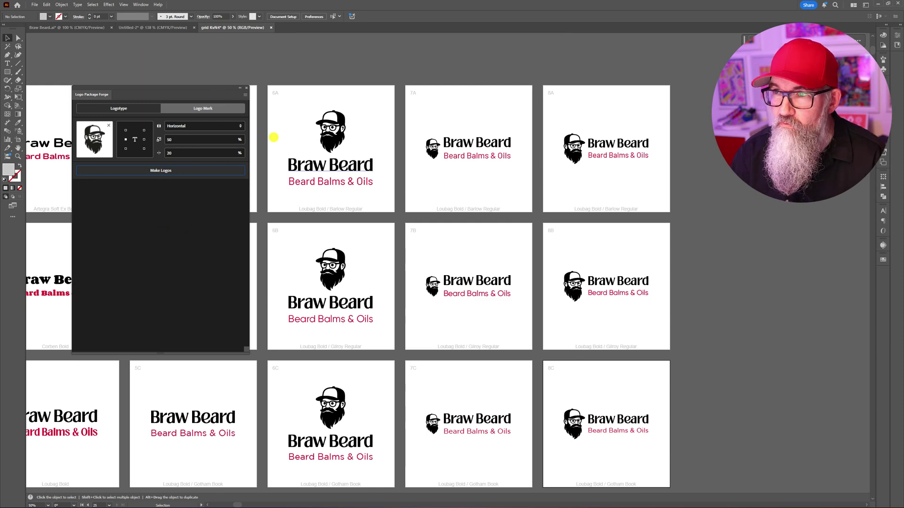
left_click_drag(642, 304, 535, 285)
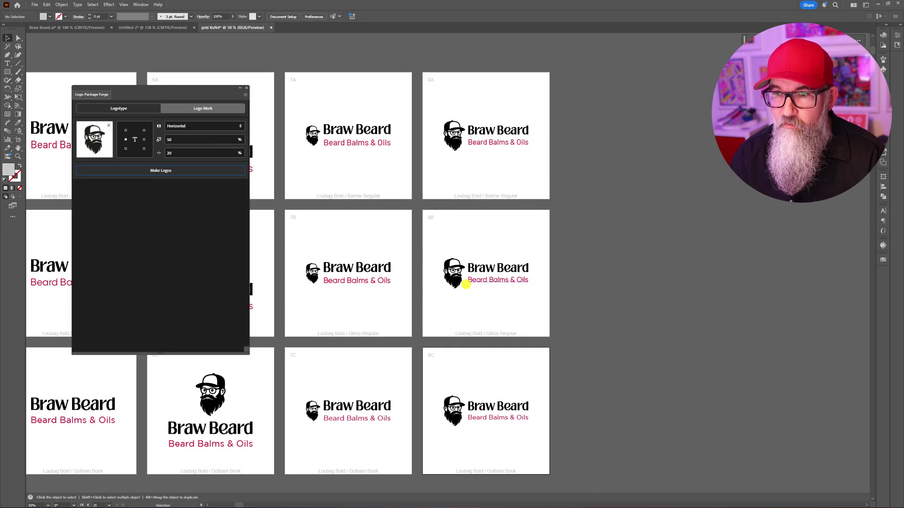
left_click(436, 251)
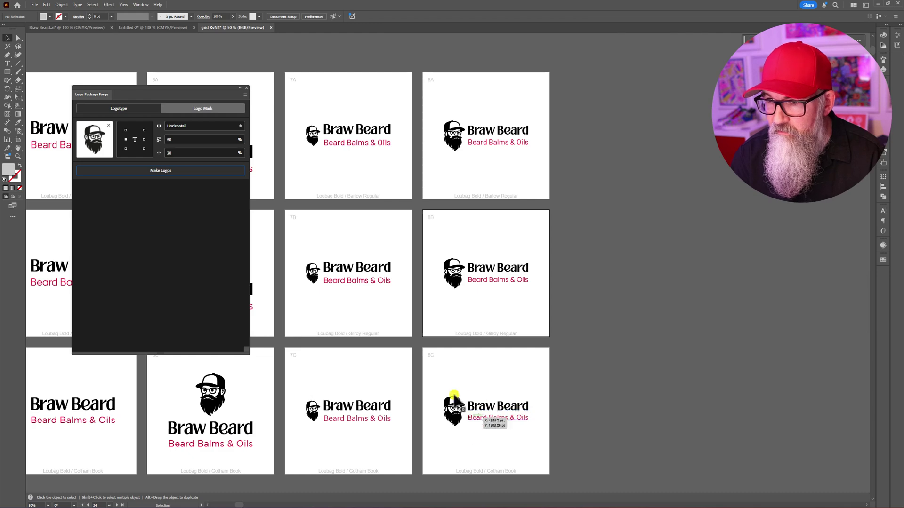
left_click_drag(430, 387, 537, 434)
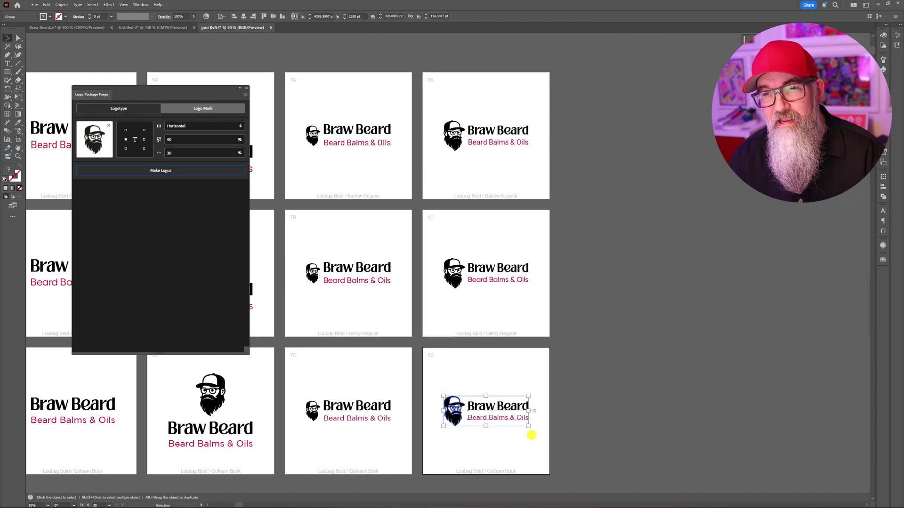